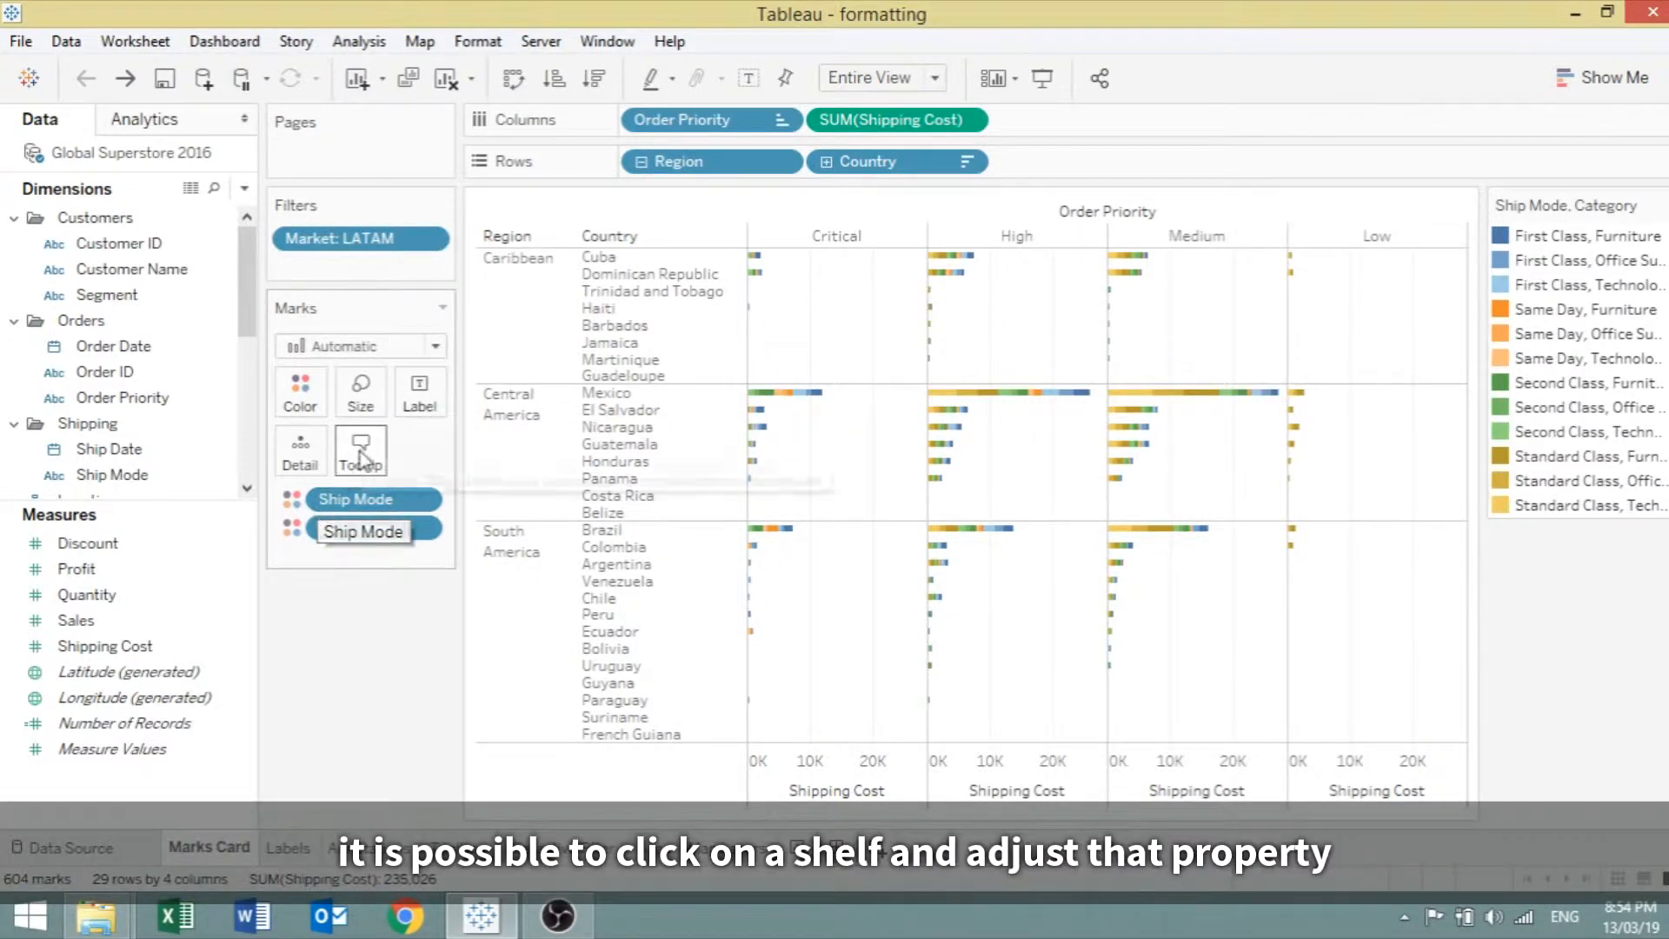
# - Widen the bars in the shipping cost chart and give them a dark grey border
pyautogui.click(374, 409)
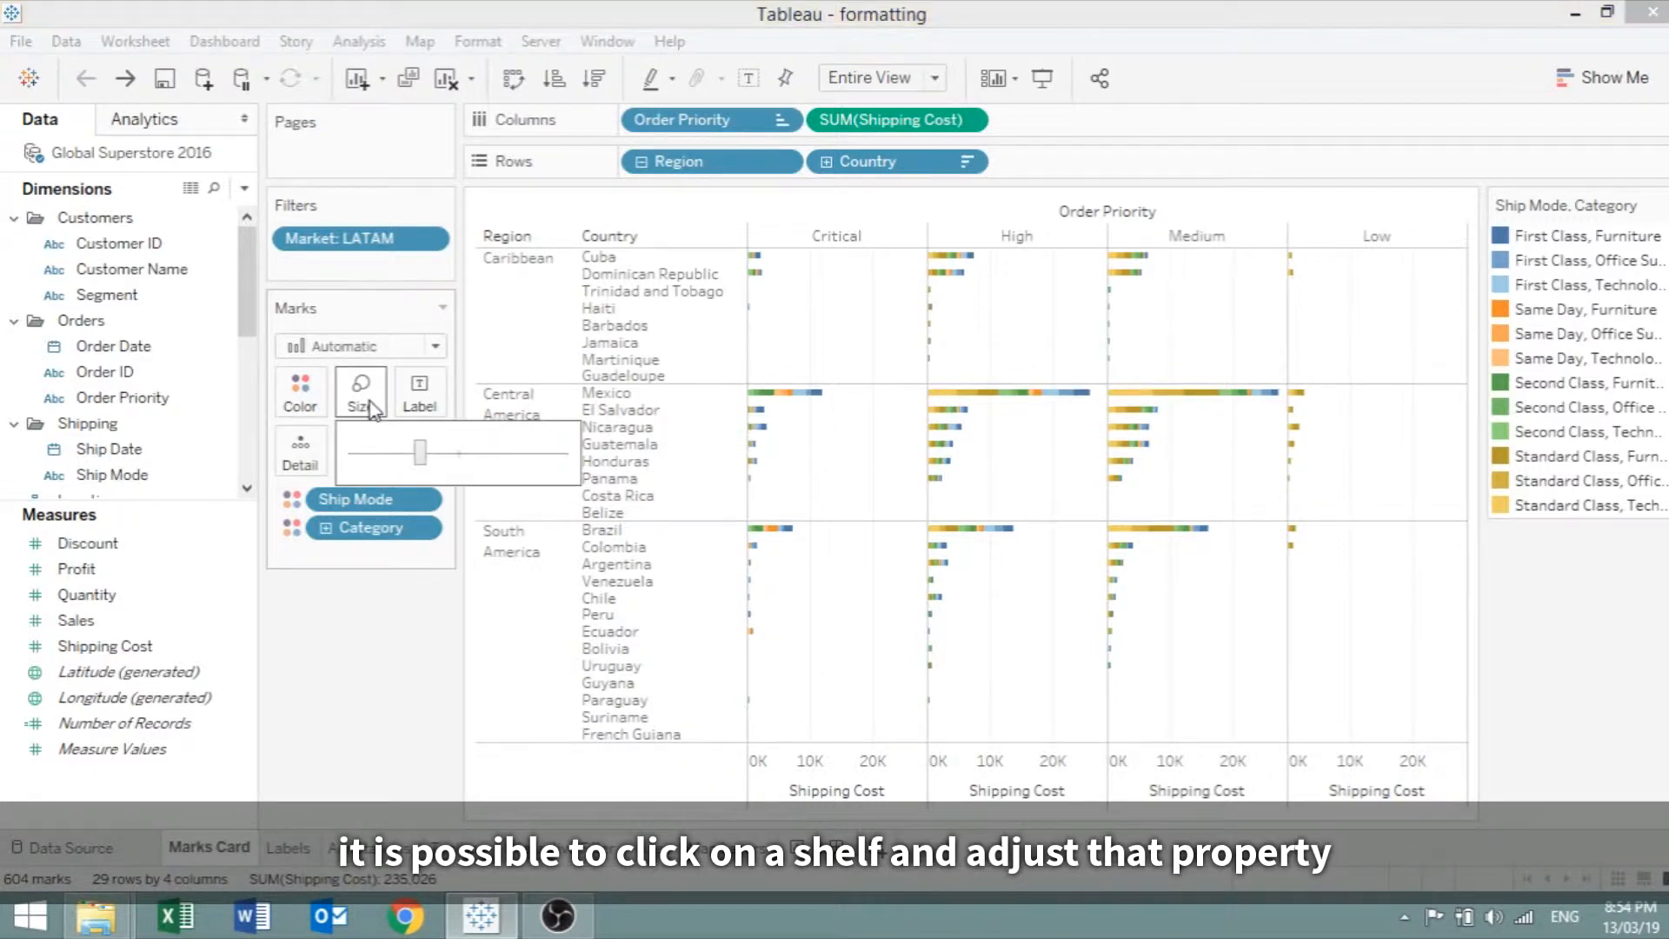
pyautogui.moveTo(428, 458); pyautogui.dragTo(525, 454)
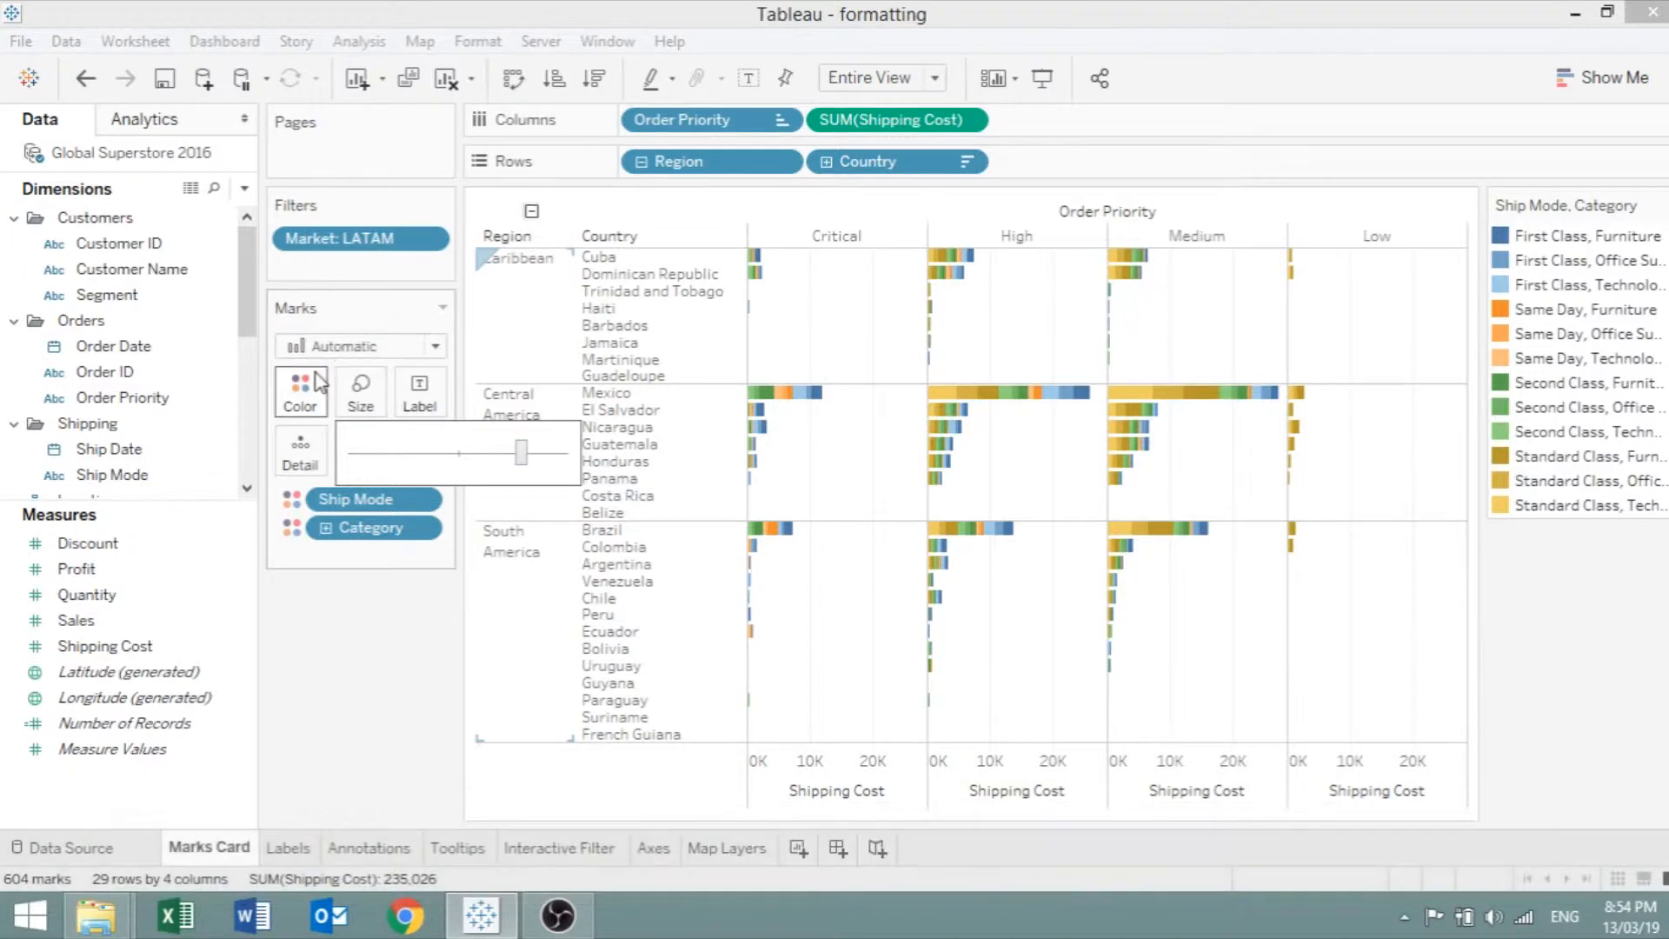
pyautogui.click(319, 383)
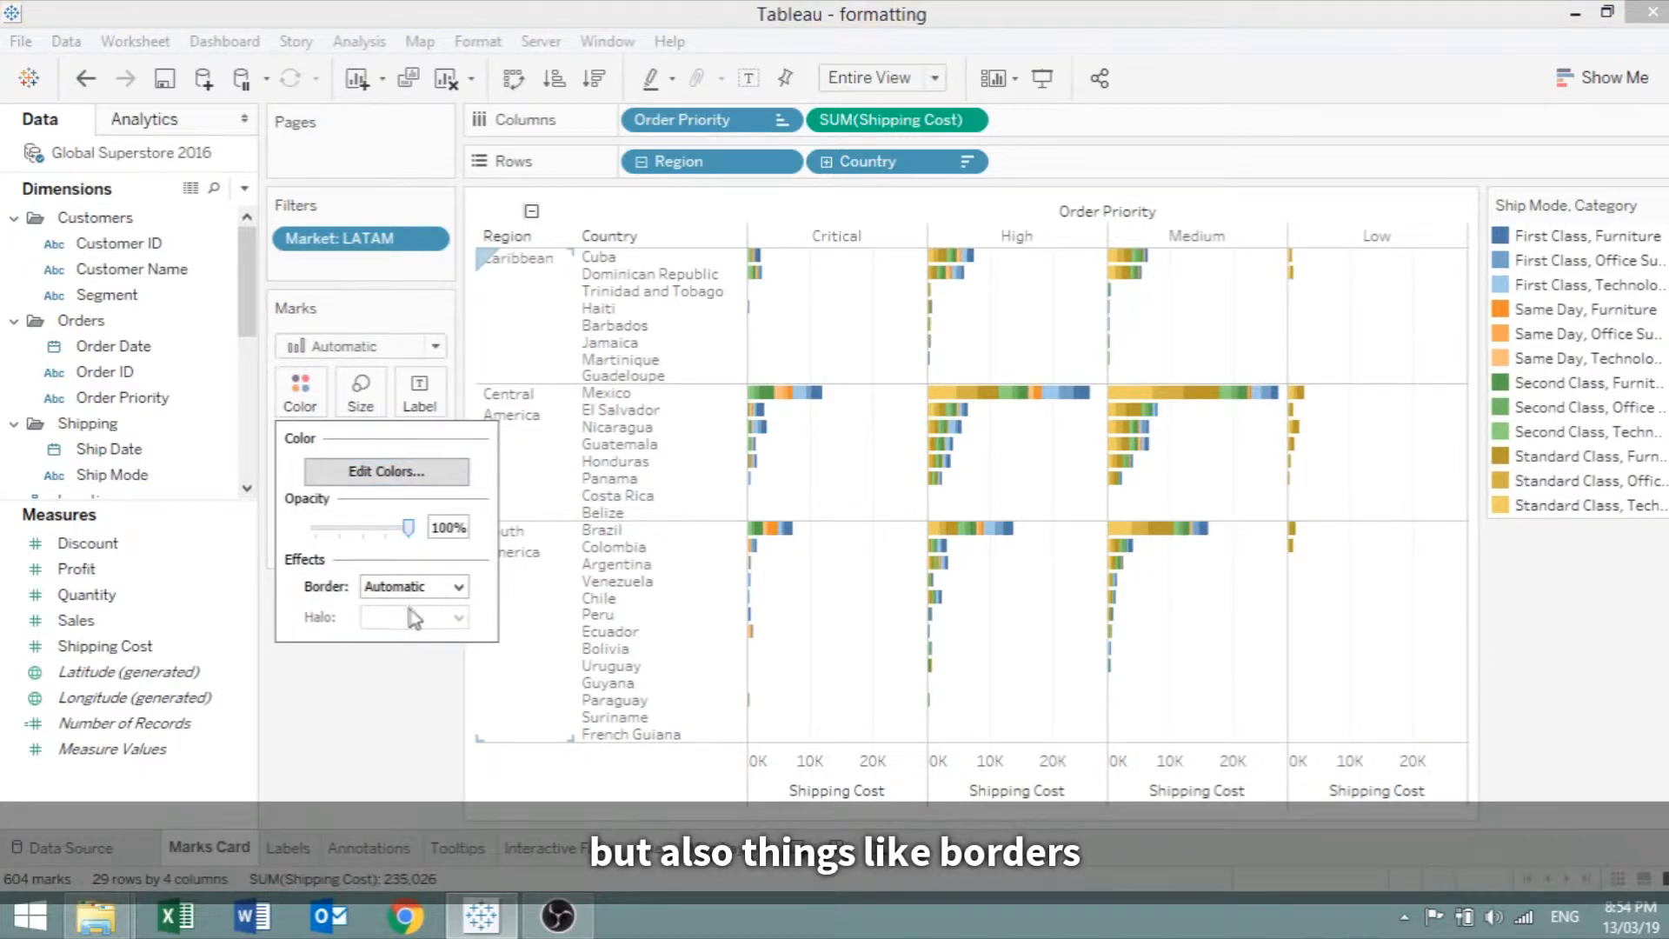
pyautogui.click(429, 587)
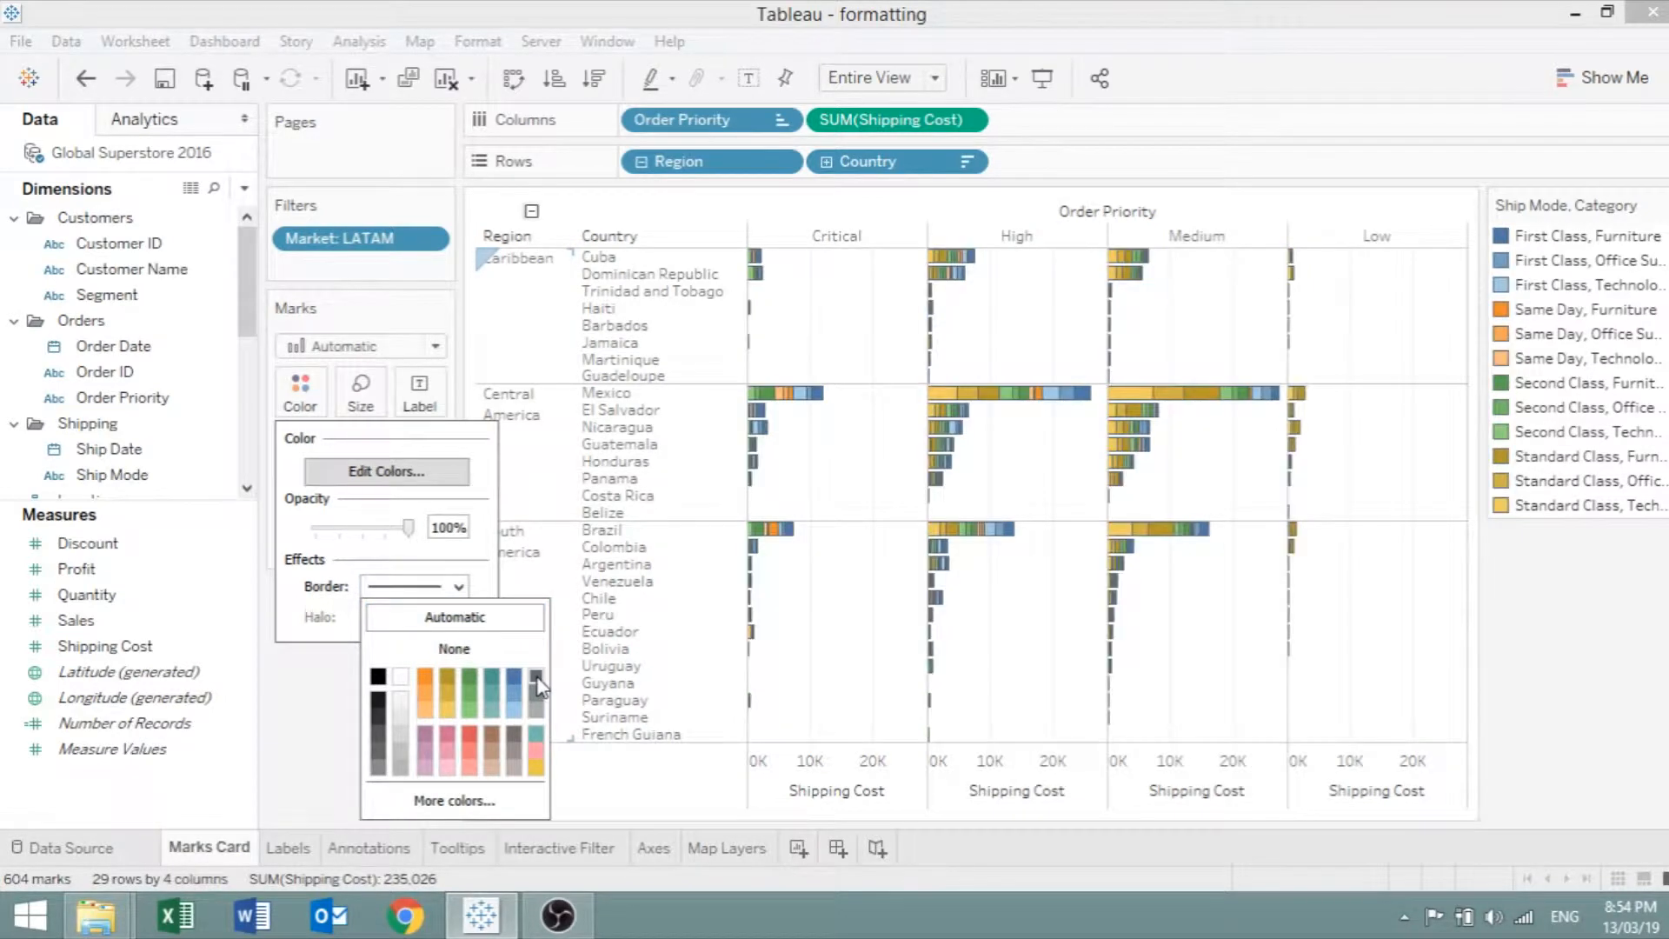
pyautogui.click(295, 748)
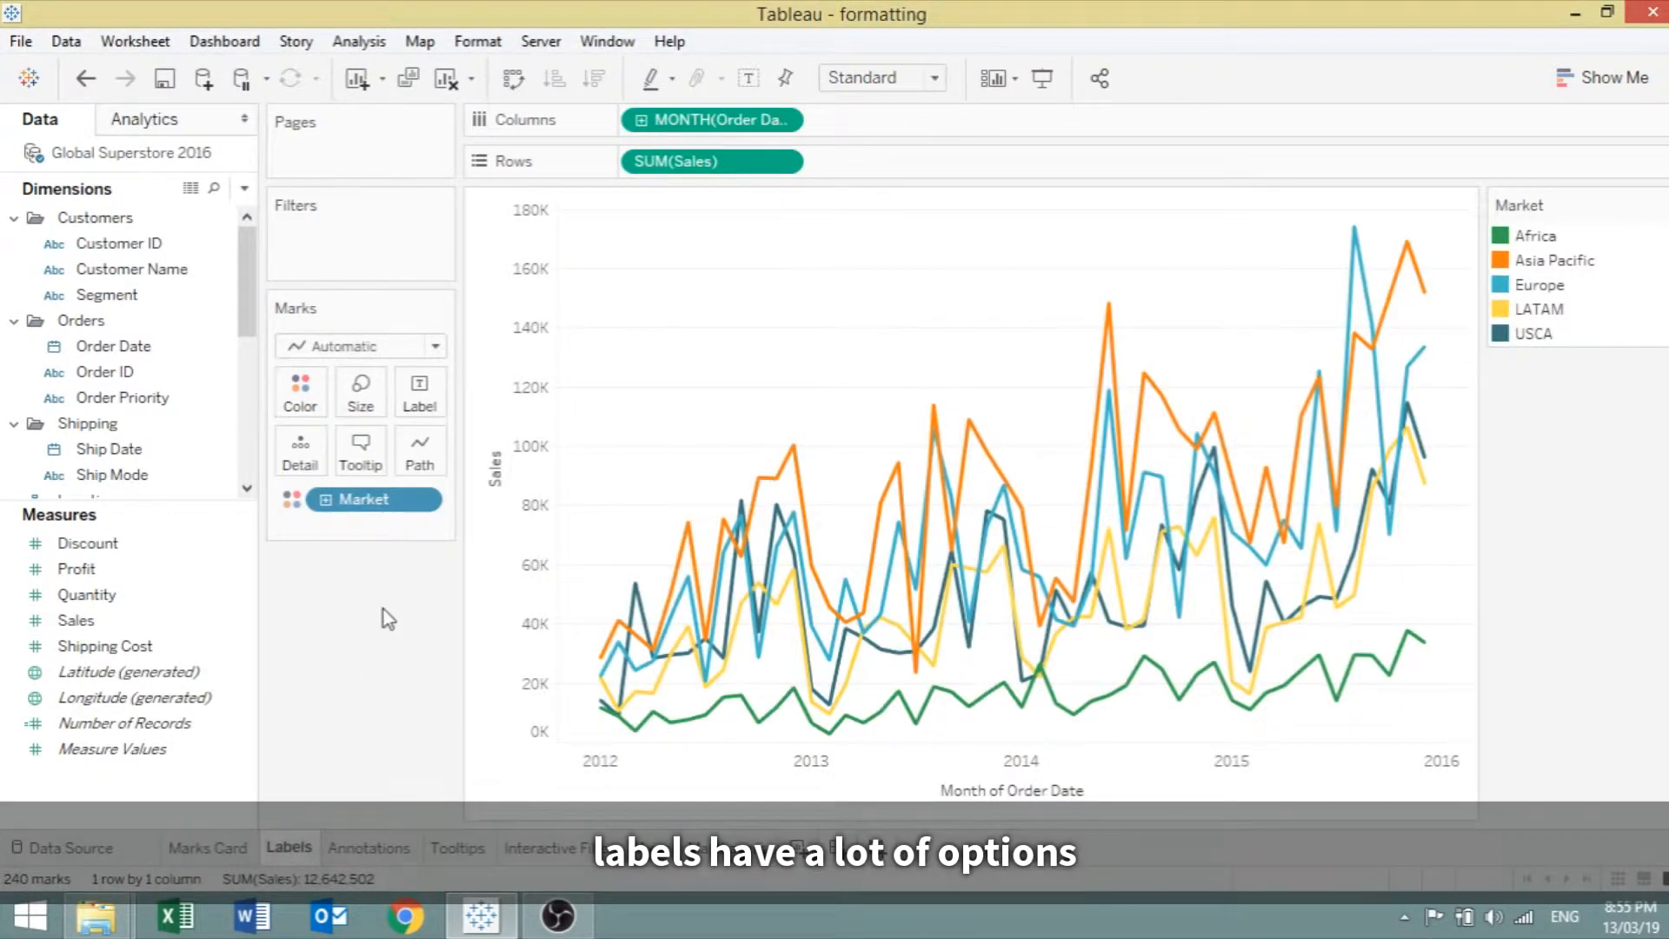
# - Turn on mark labels for the sales line chart and use the Profit measure as the label
pyautogui.click(421, 405)
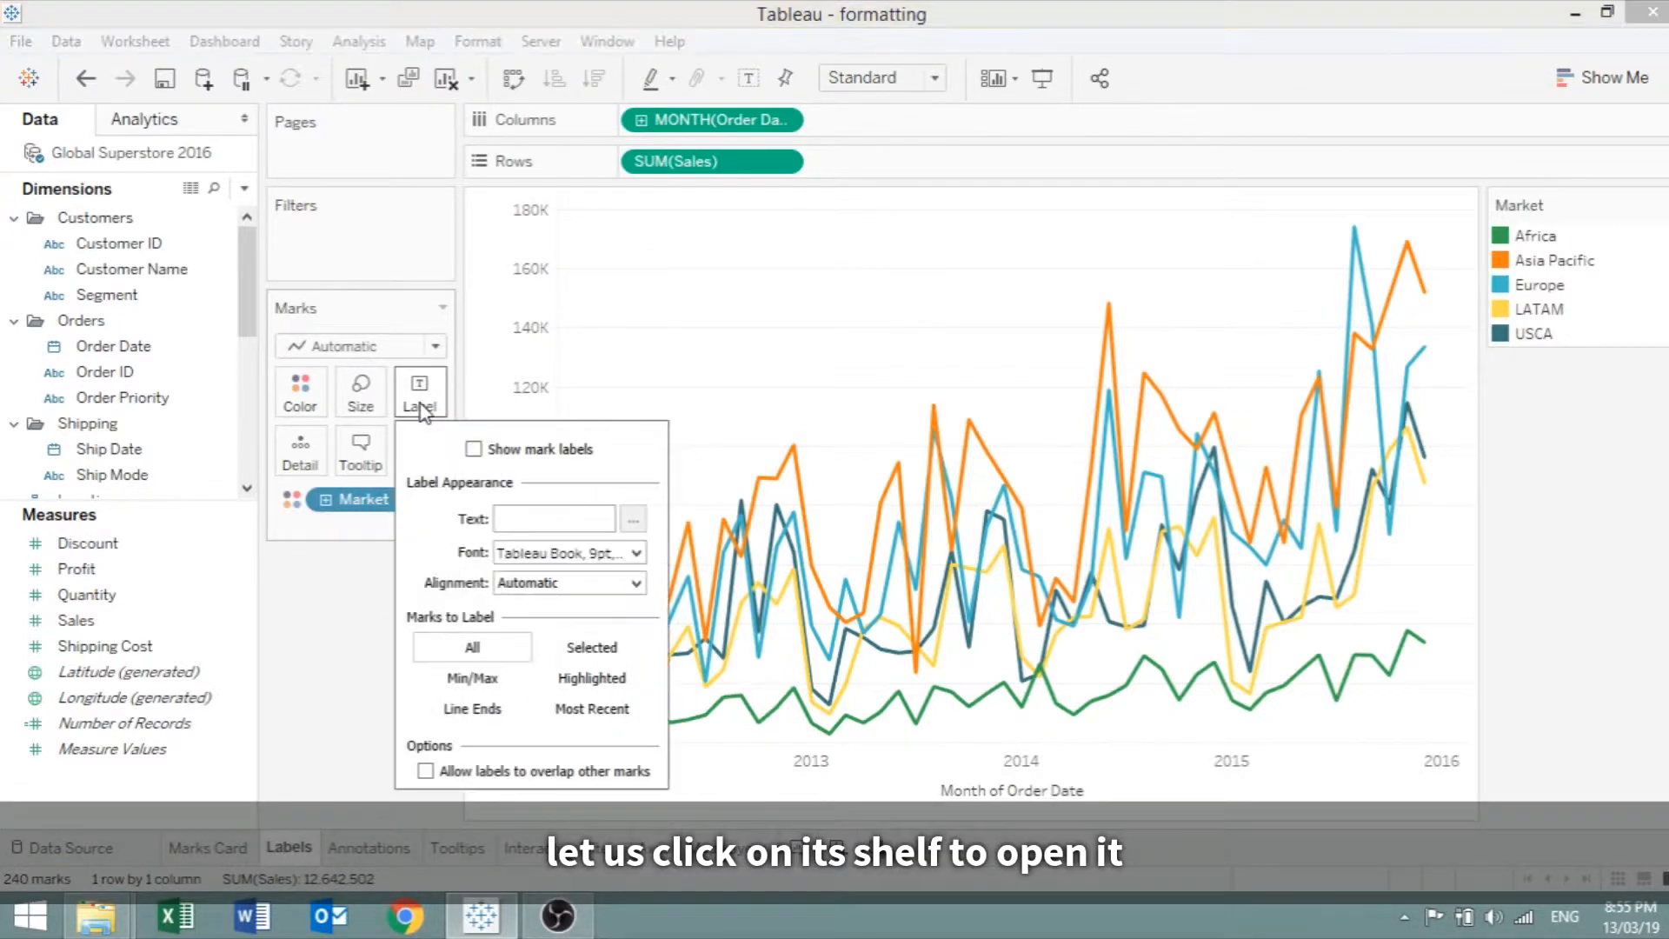
pyautogui.click(497, 457)
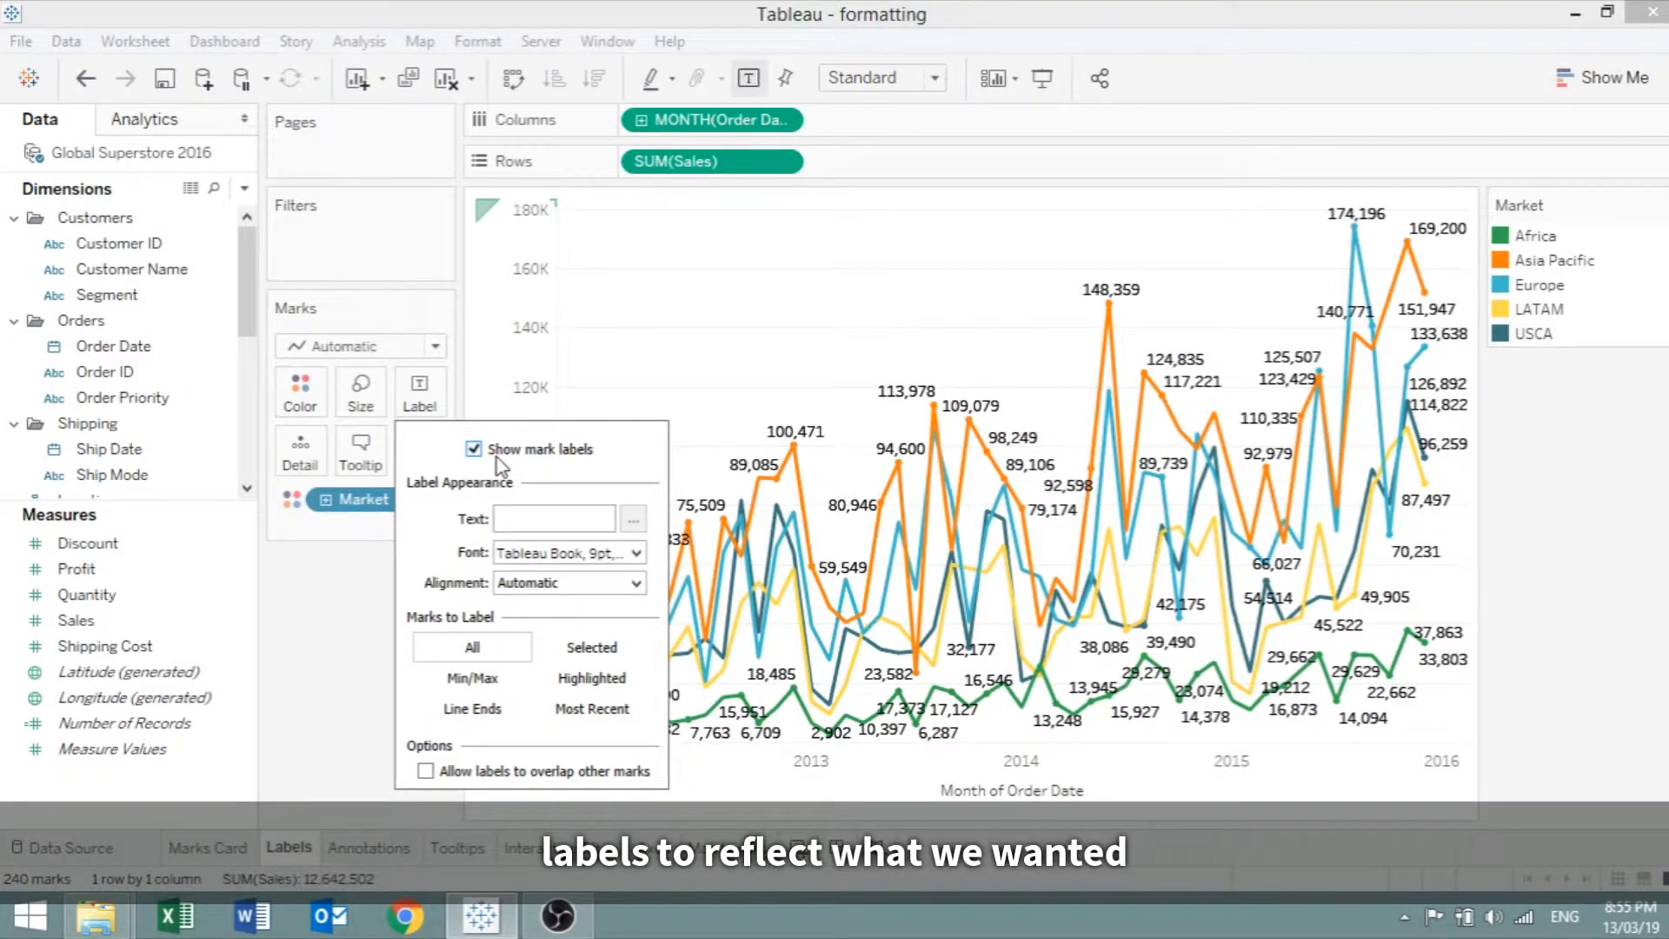
pyautogui.moveTo(76, 569); pyautogui.dragTo(422, 409)
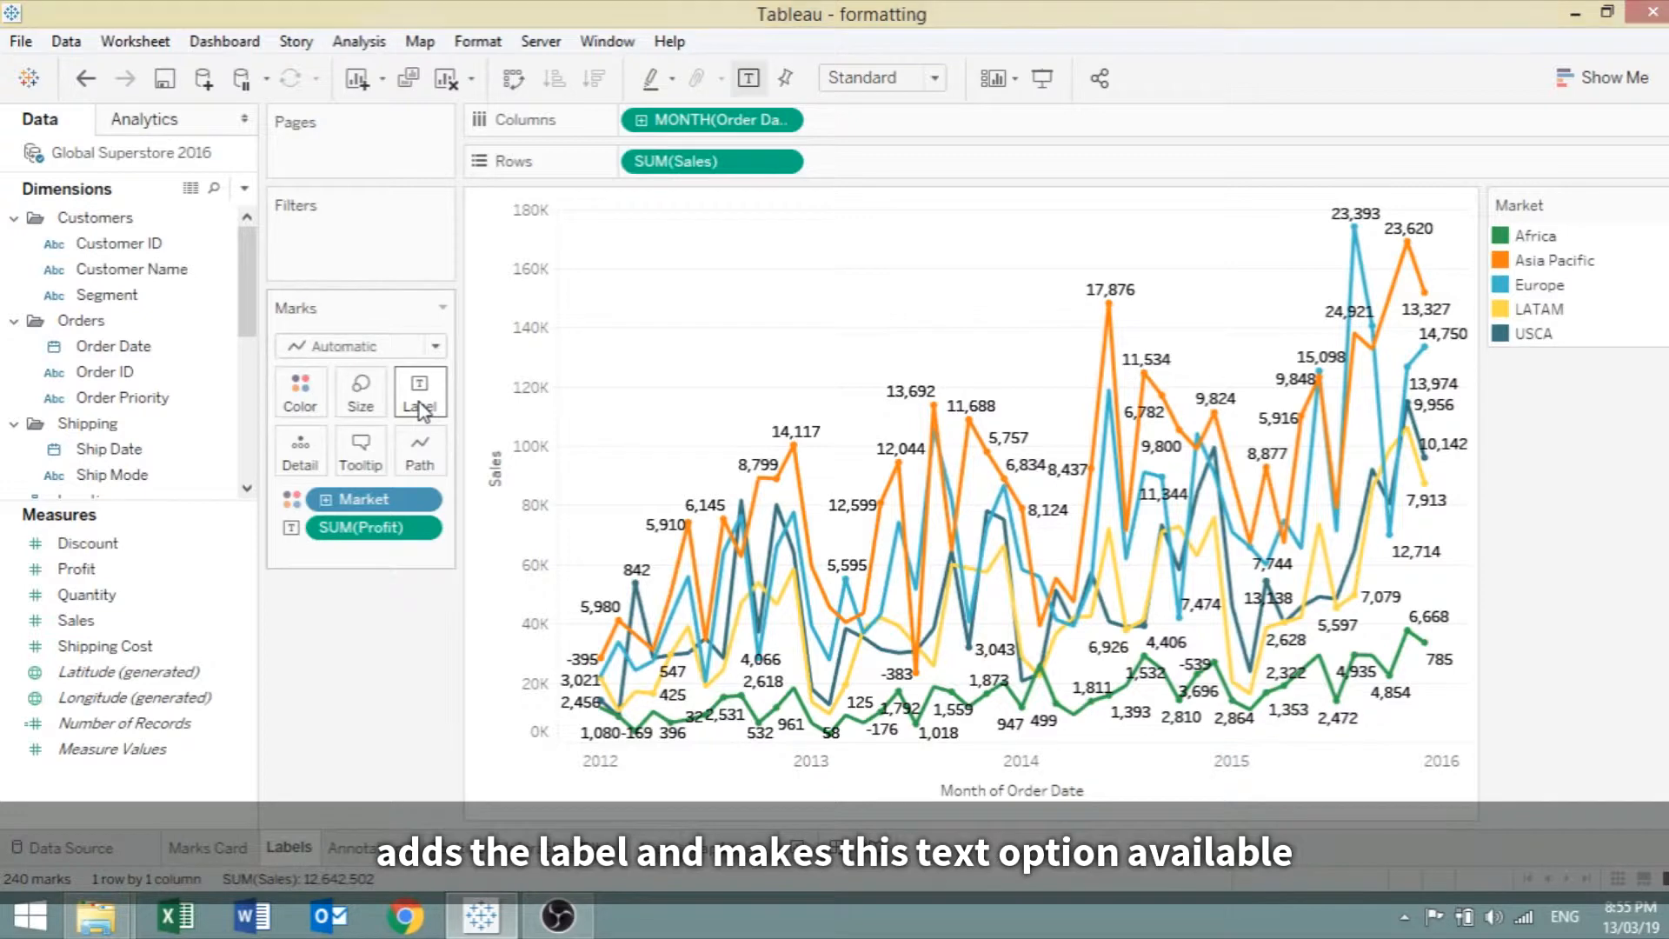
# - Check which fields can be inserted in the label text, keeping <SUM(Profit)> as the only content
pyautogui.click(422, 409)
pyautogui.click(629, 518)
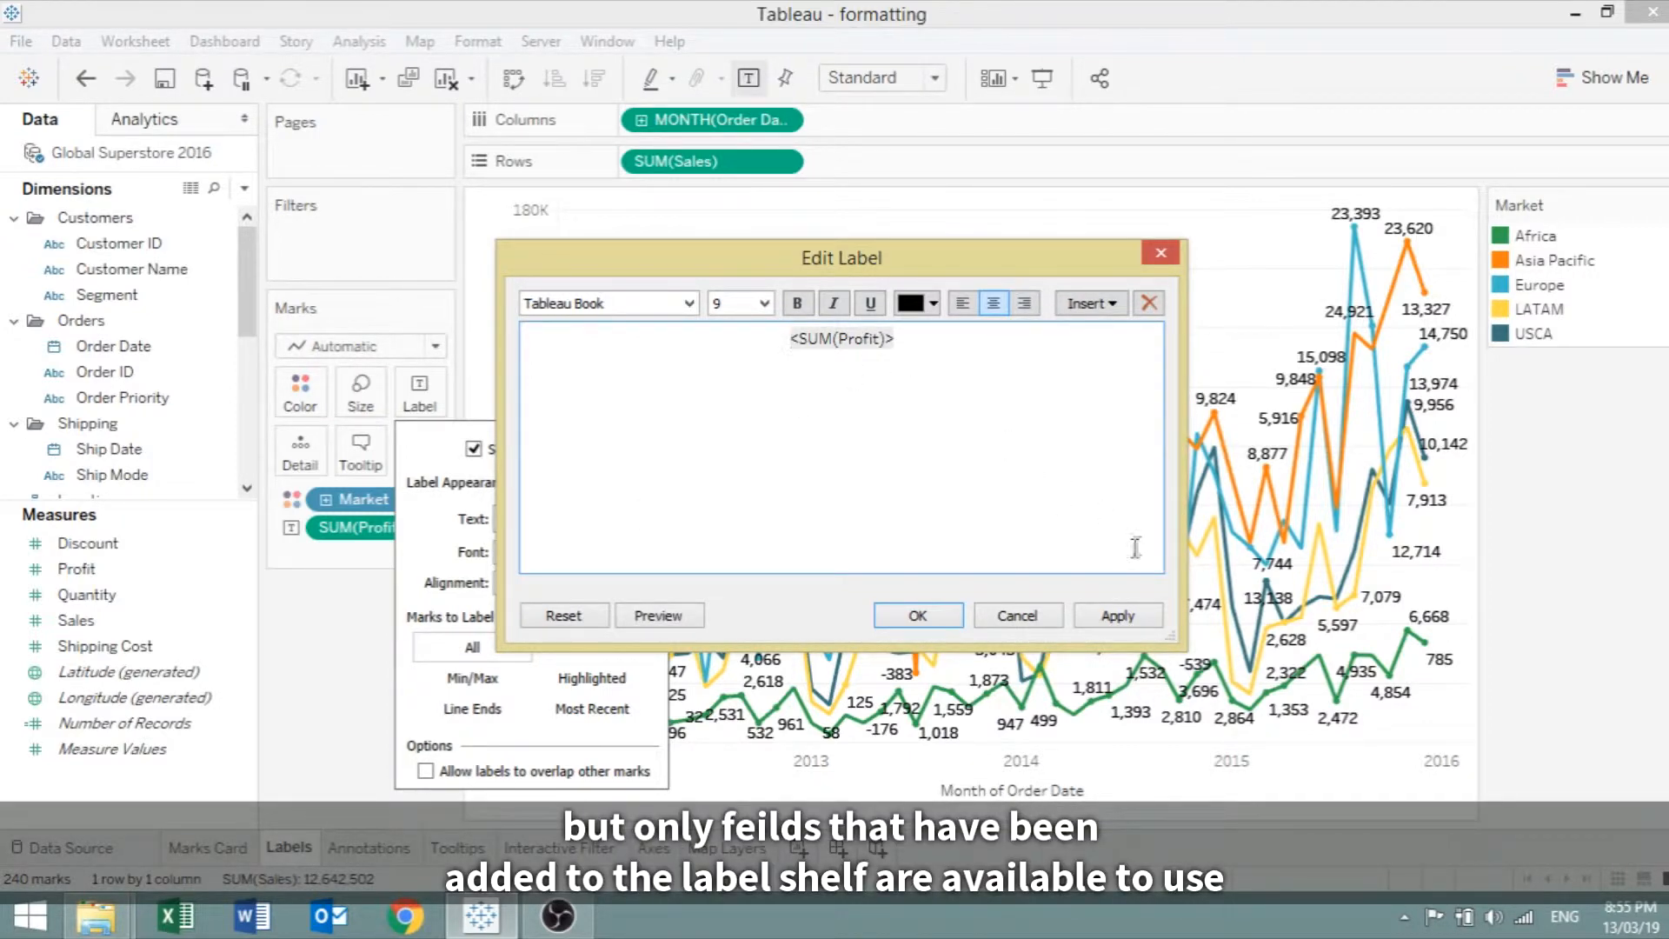
pyautogui.click(1088, 311)
pyautogui.click(1049, 387)
pyautogui.click(918, 616)
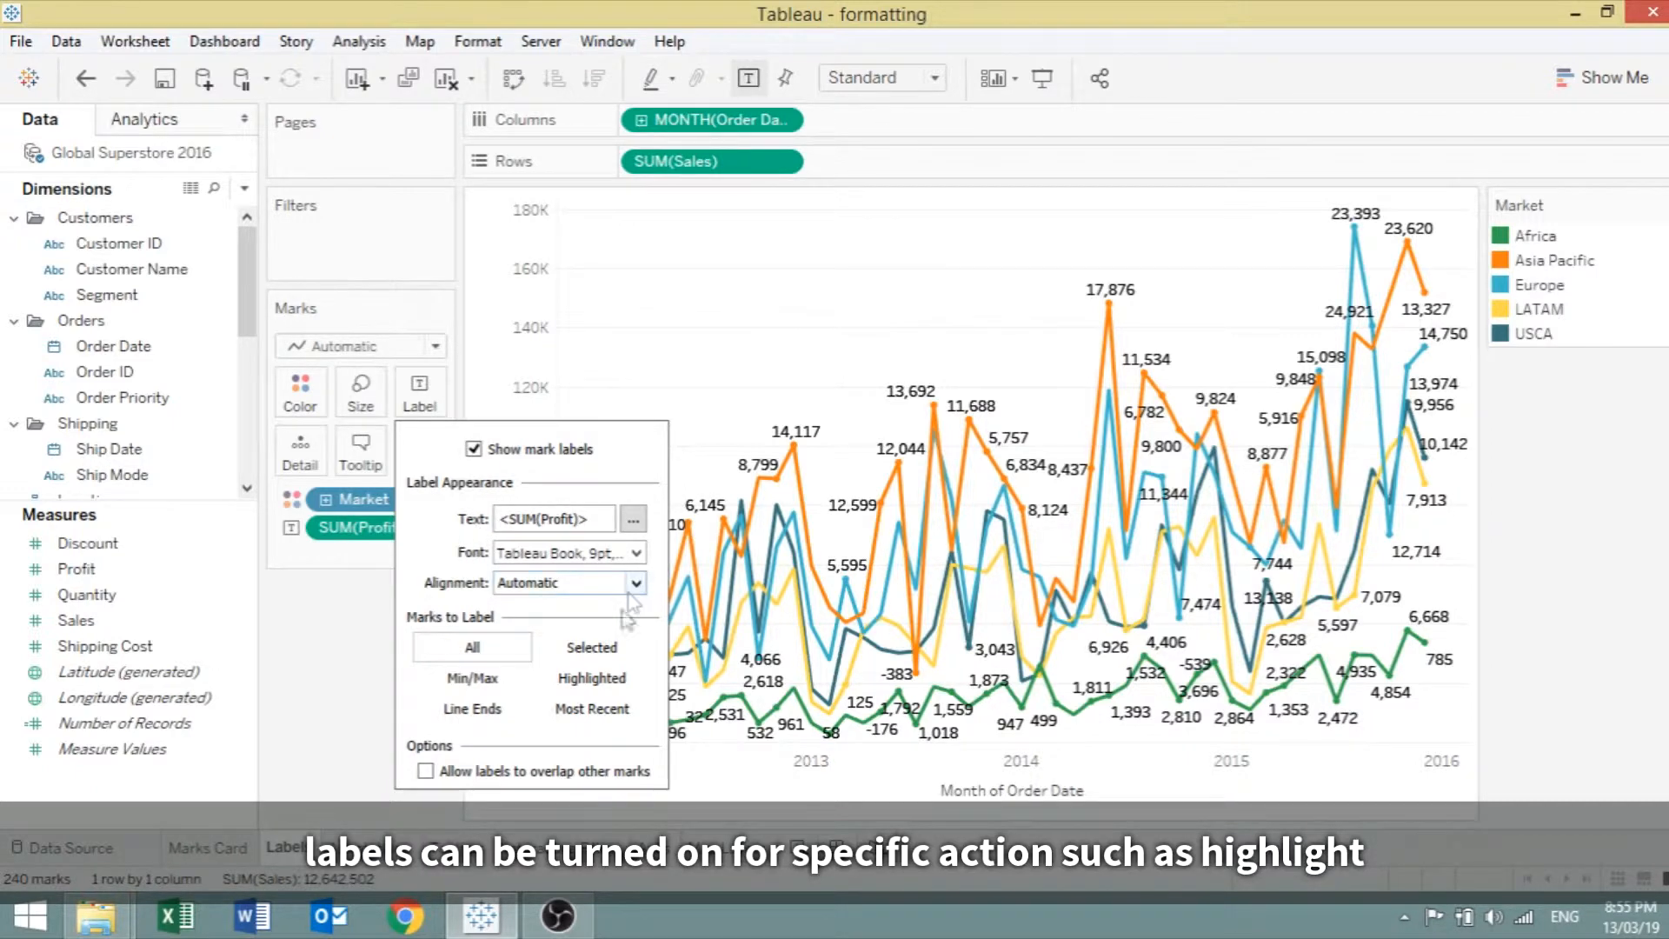
# - Restrict the line chart's labels to the minimum and maximum marks, with the scope set to Pane
pyautogui.click(596, 676)
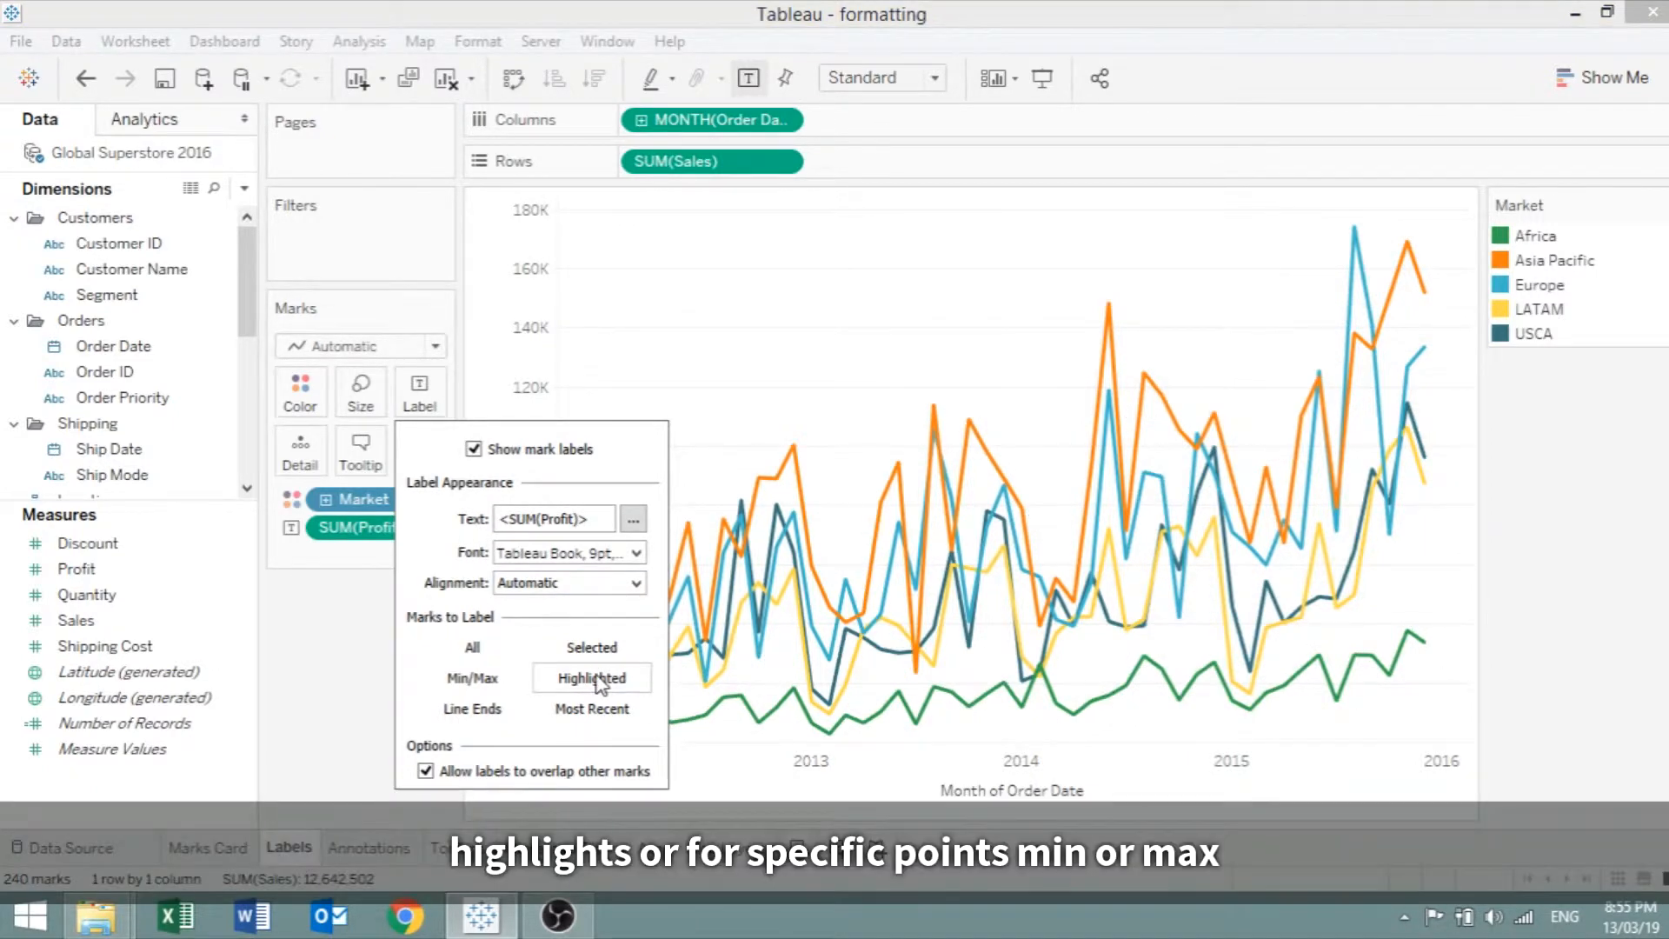
pyautogui.click(461, 678)
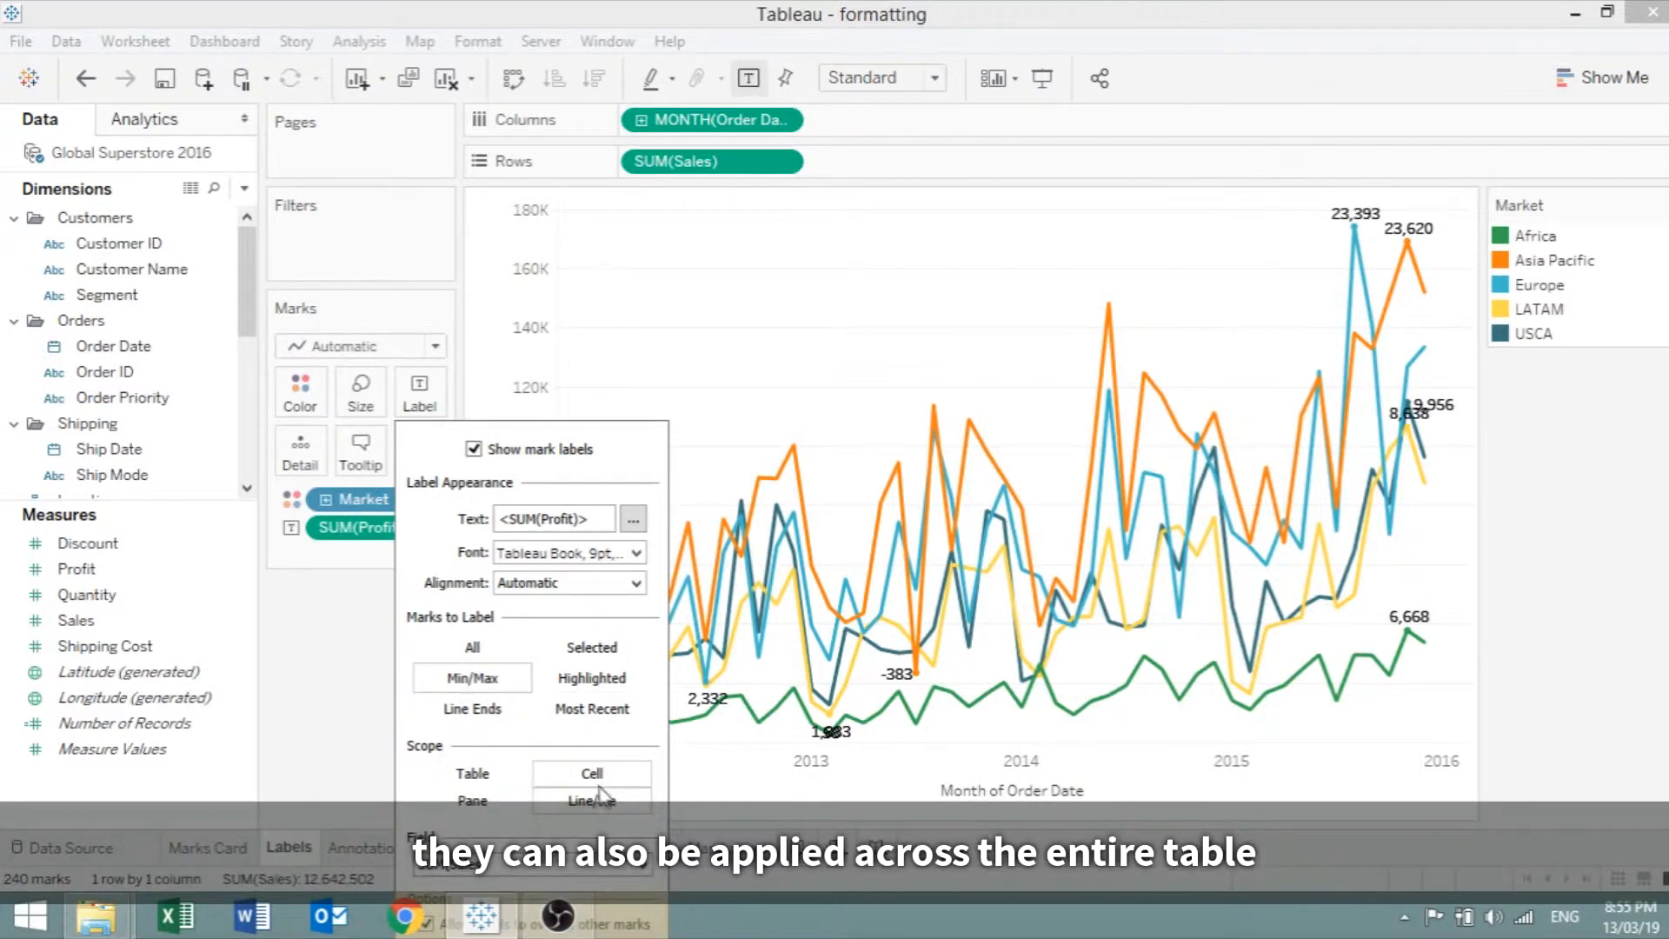
pyautogui.click(517, 778)
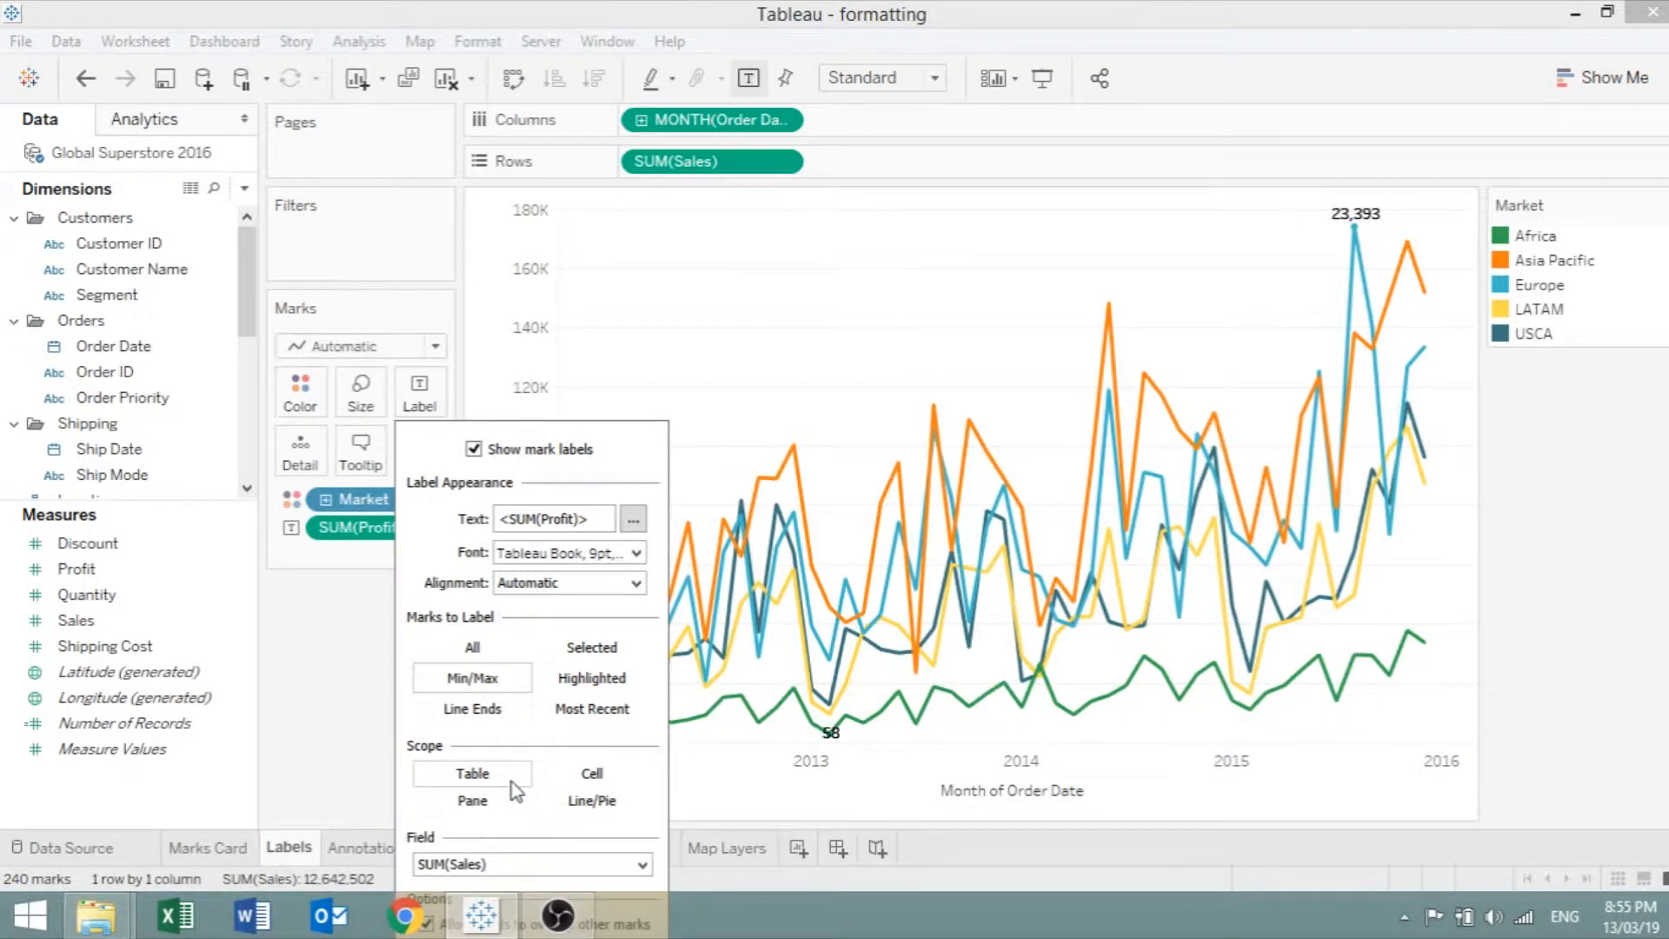
pyautogui.click(520, 805)
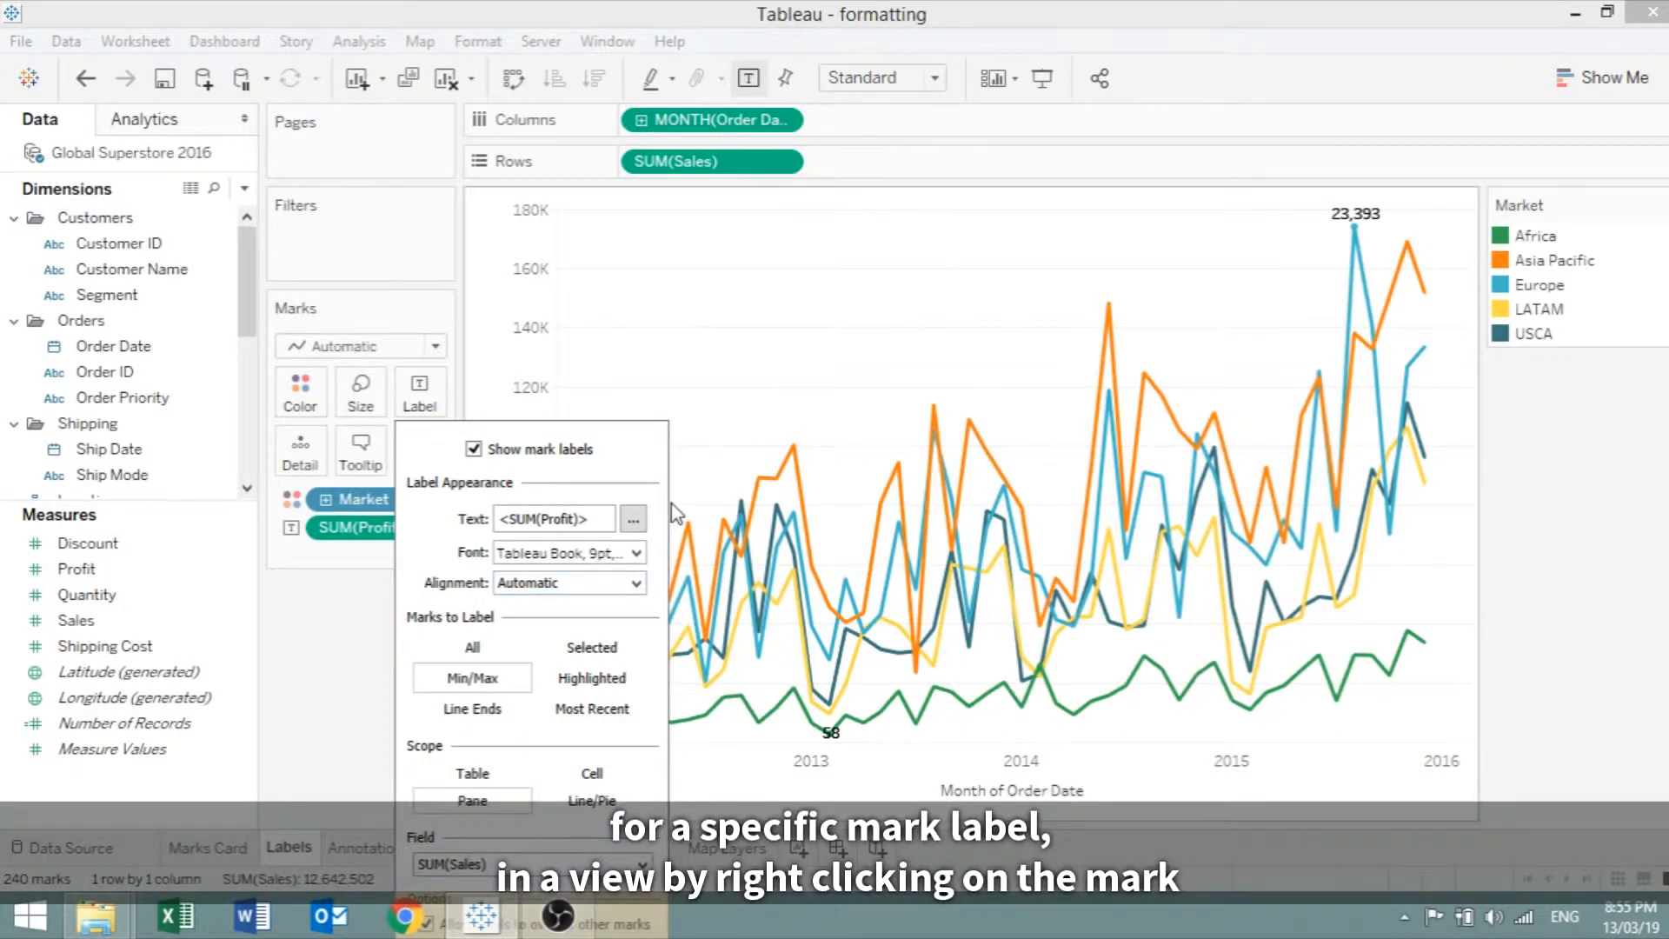
pyautogui.click(701, 431)
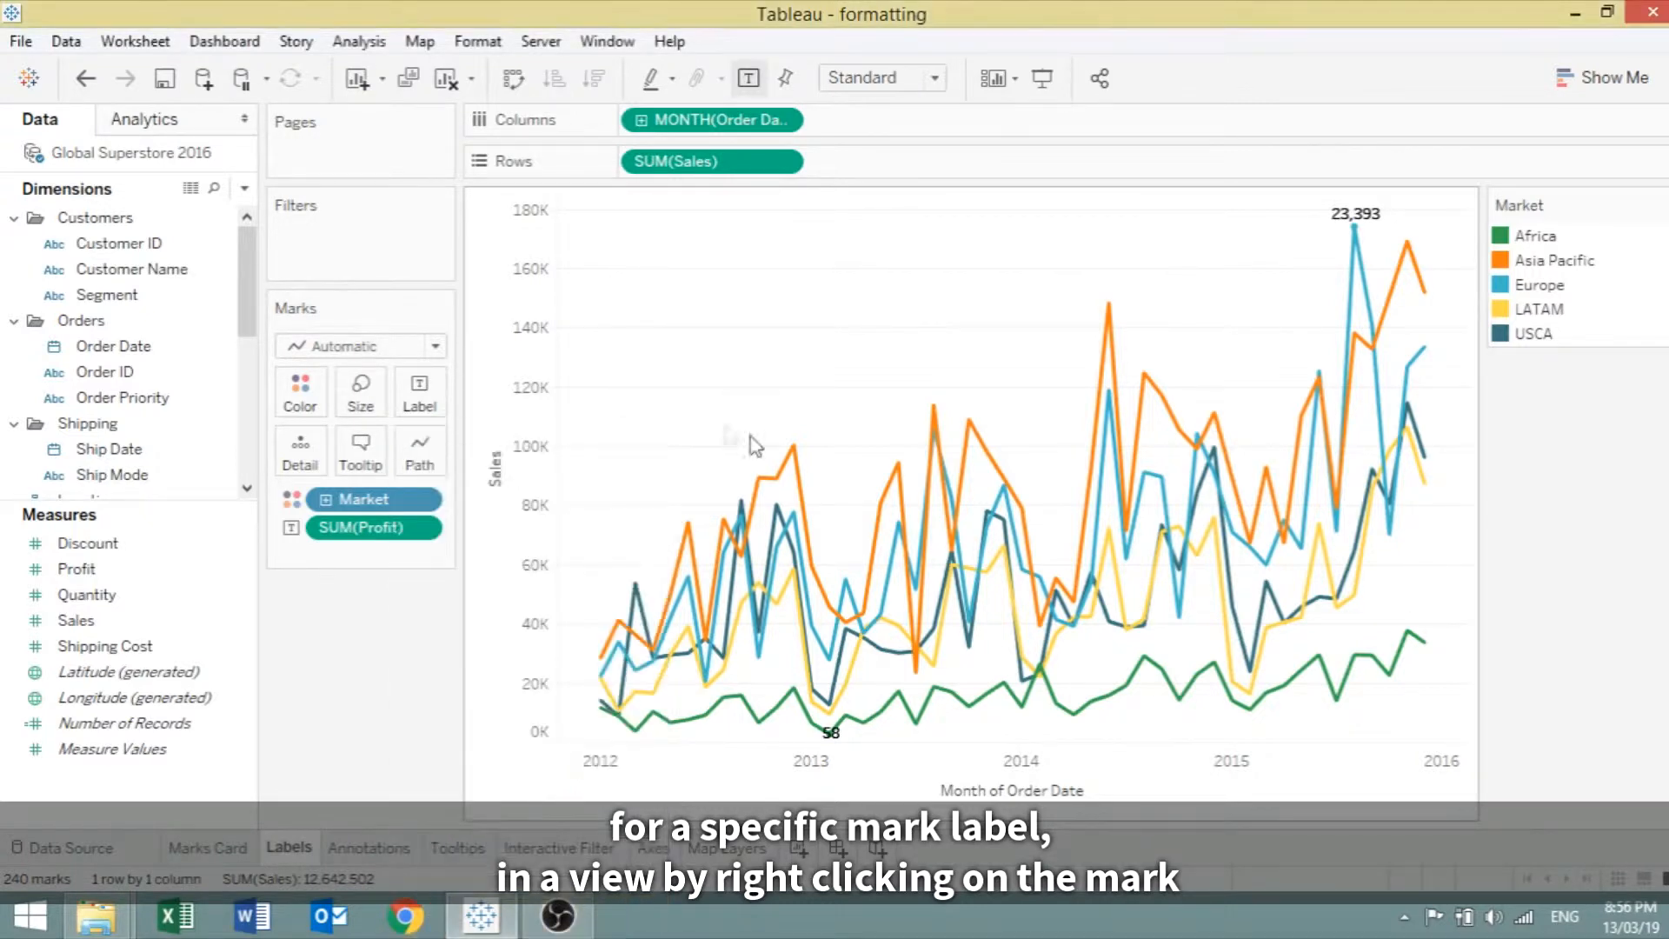
# - Look at the mark label options for Asia Pacific's December 2012 point without changing anything
pyautogui.click(793, 451)
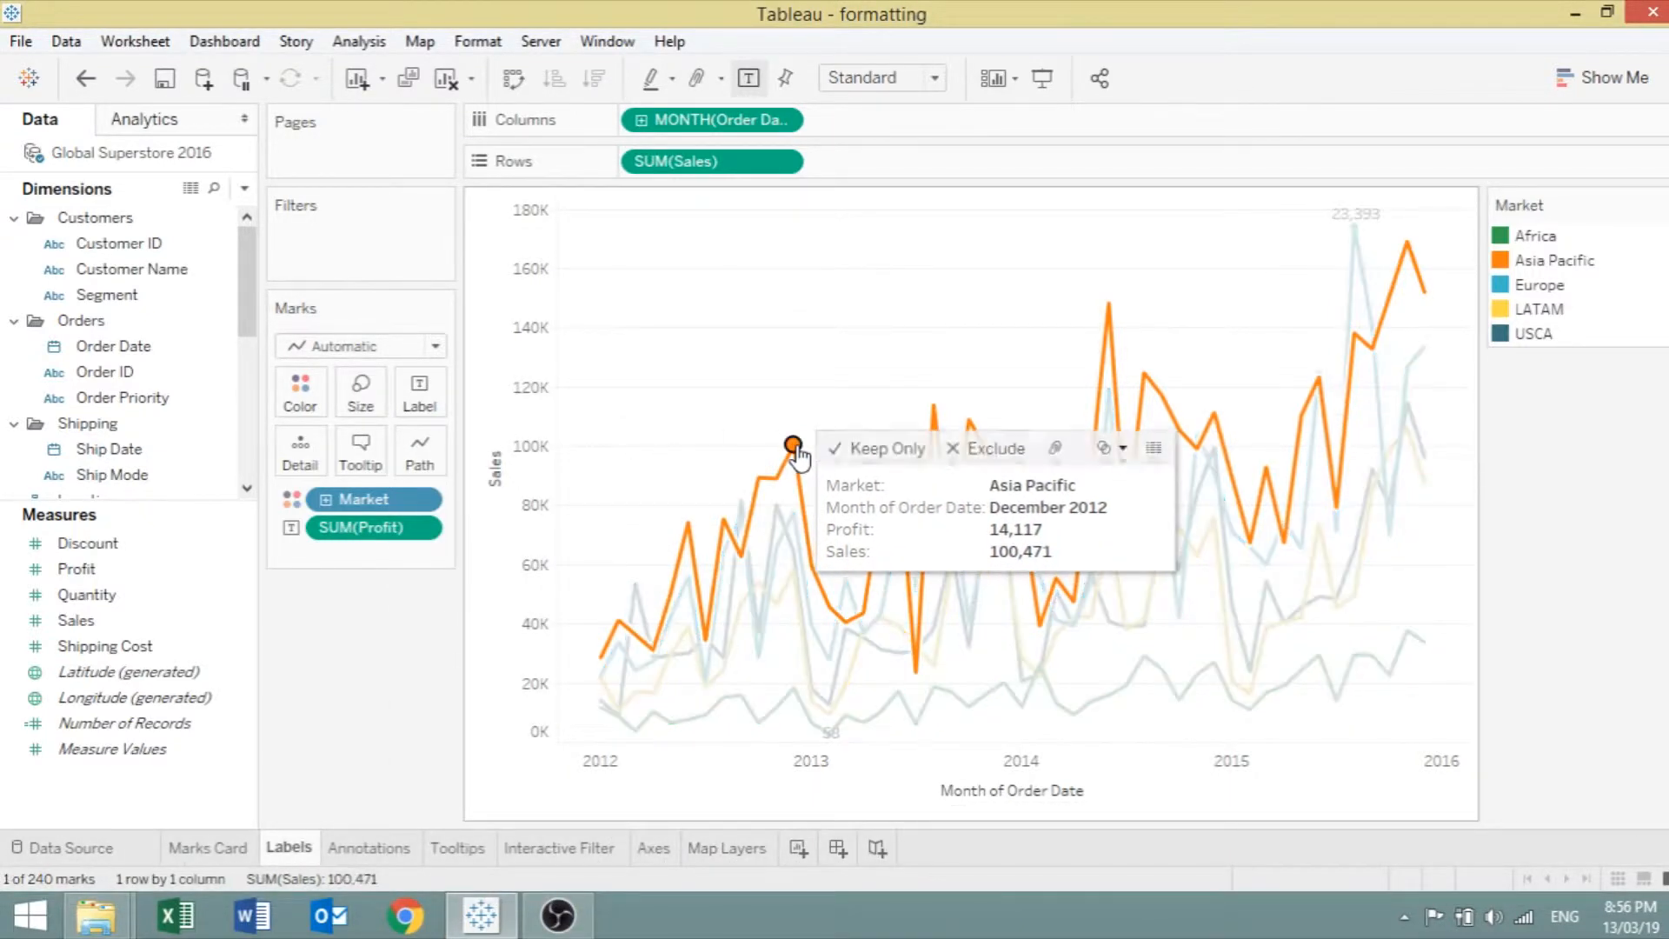
pyautogui.rightClick(795, 448)
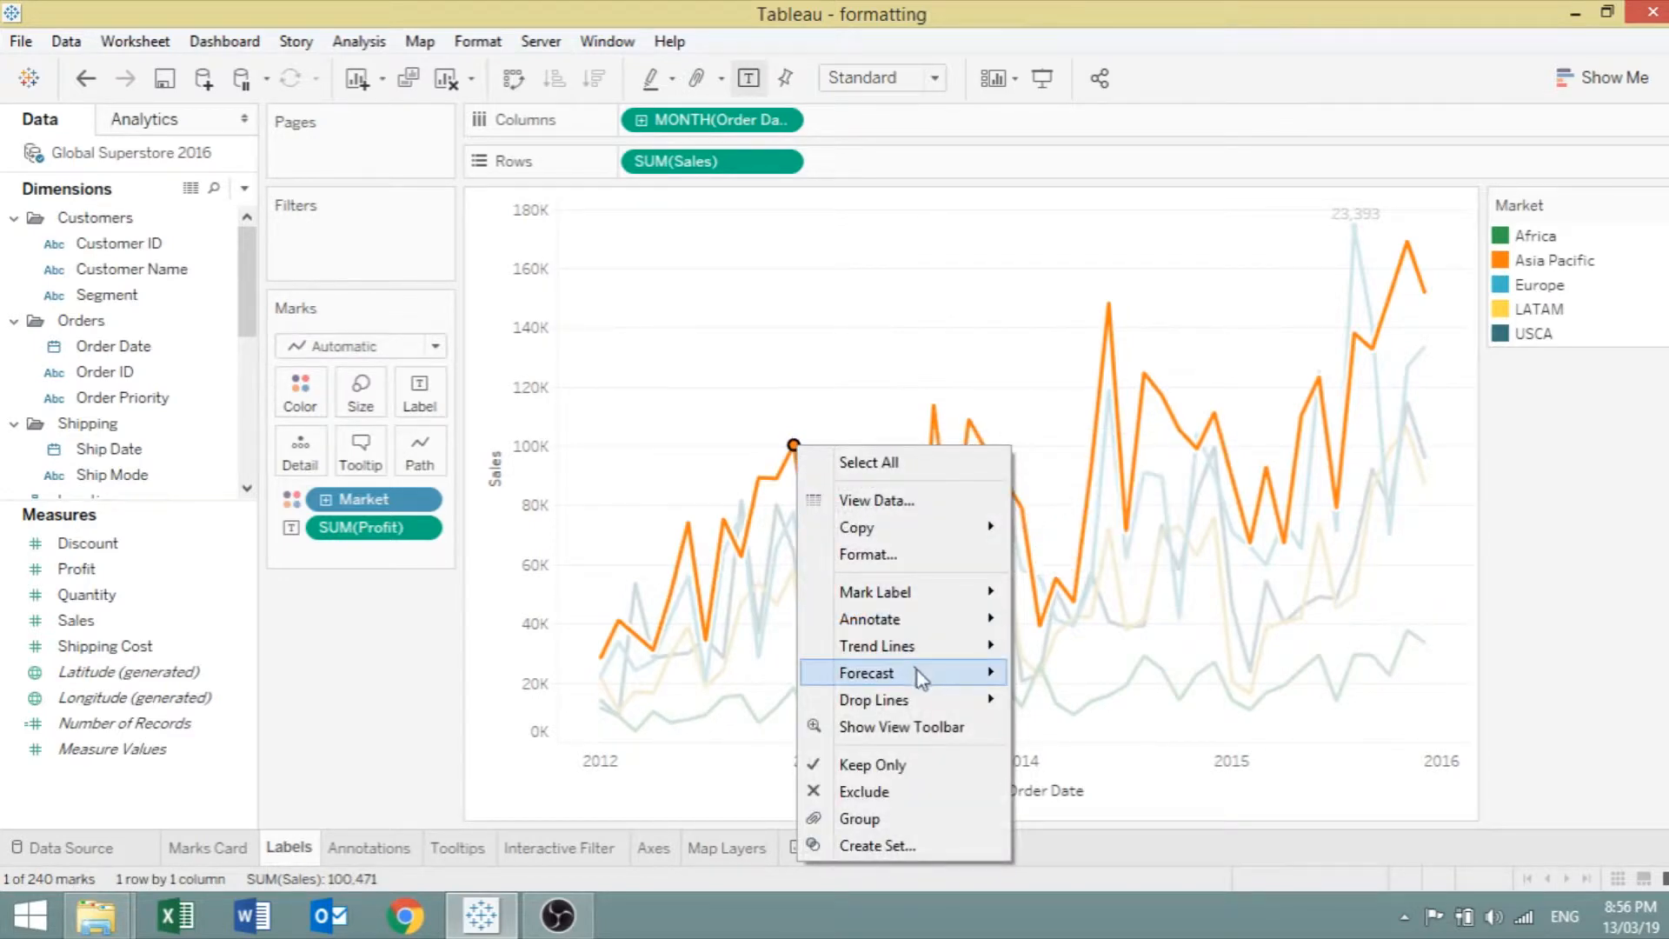
pyautogui.moveTo(950, 596)
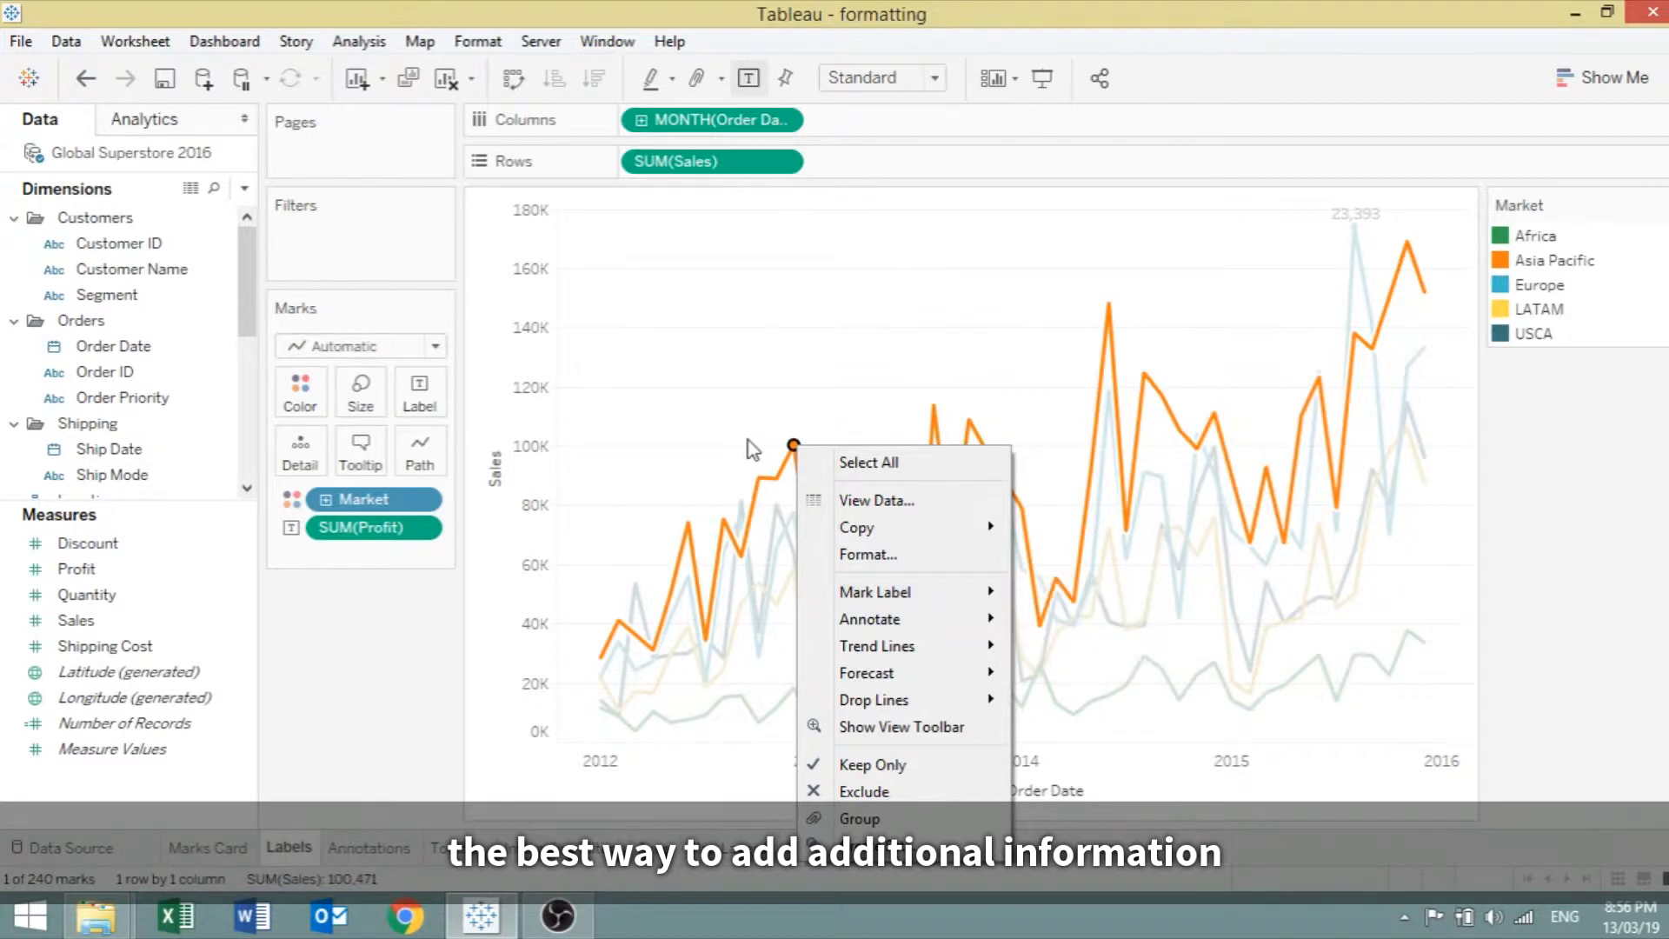
pyautogui.click(663, 412)
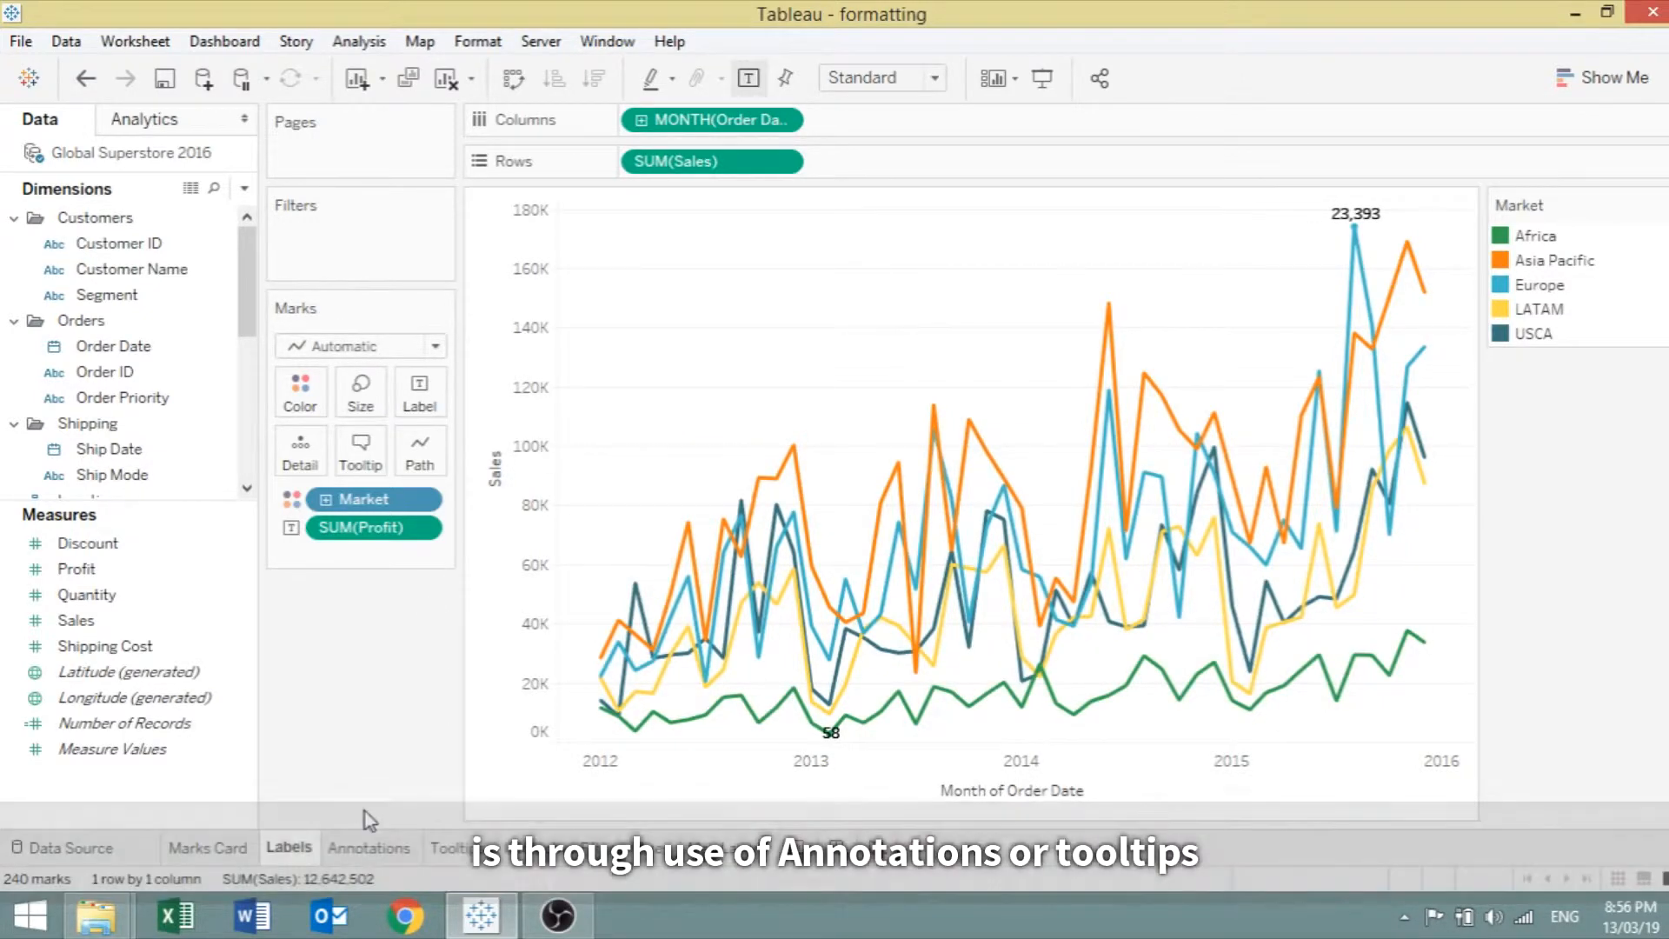
# - On the Annotations sheet, add a mark annotation with market, order month and sales to Asia Pacific's June 2014 peak
pyautogui.click(388, 848)
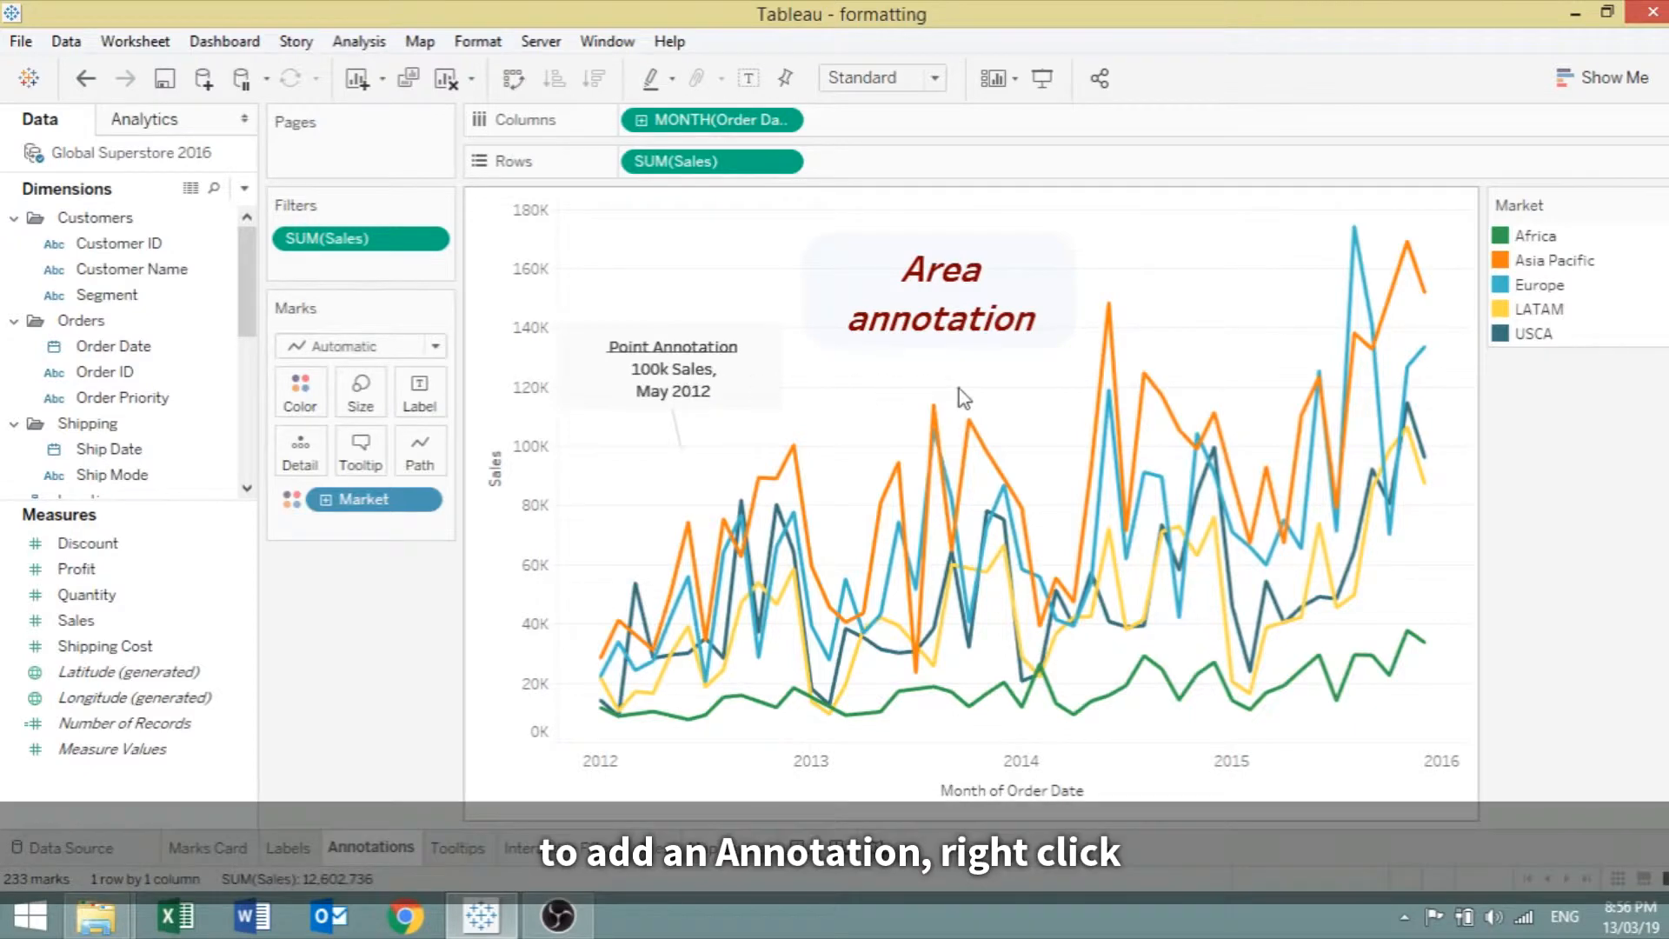
pyautogui.rightClick(1109, 304)
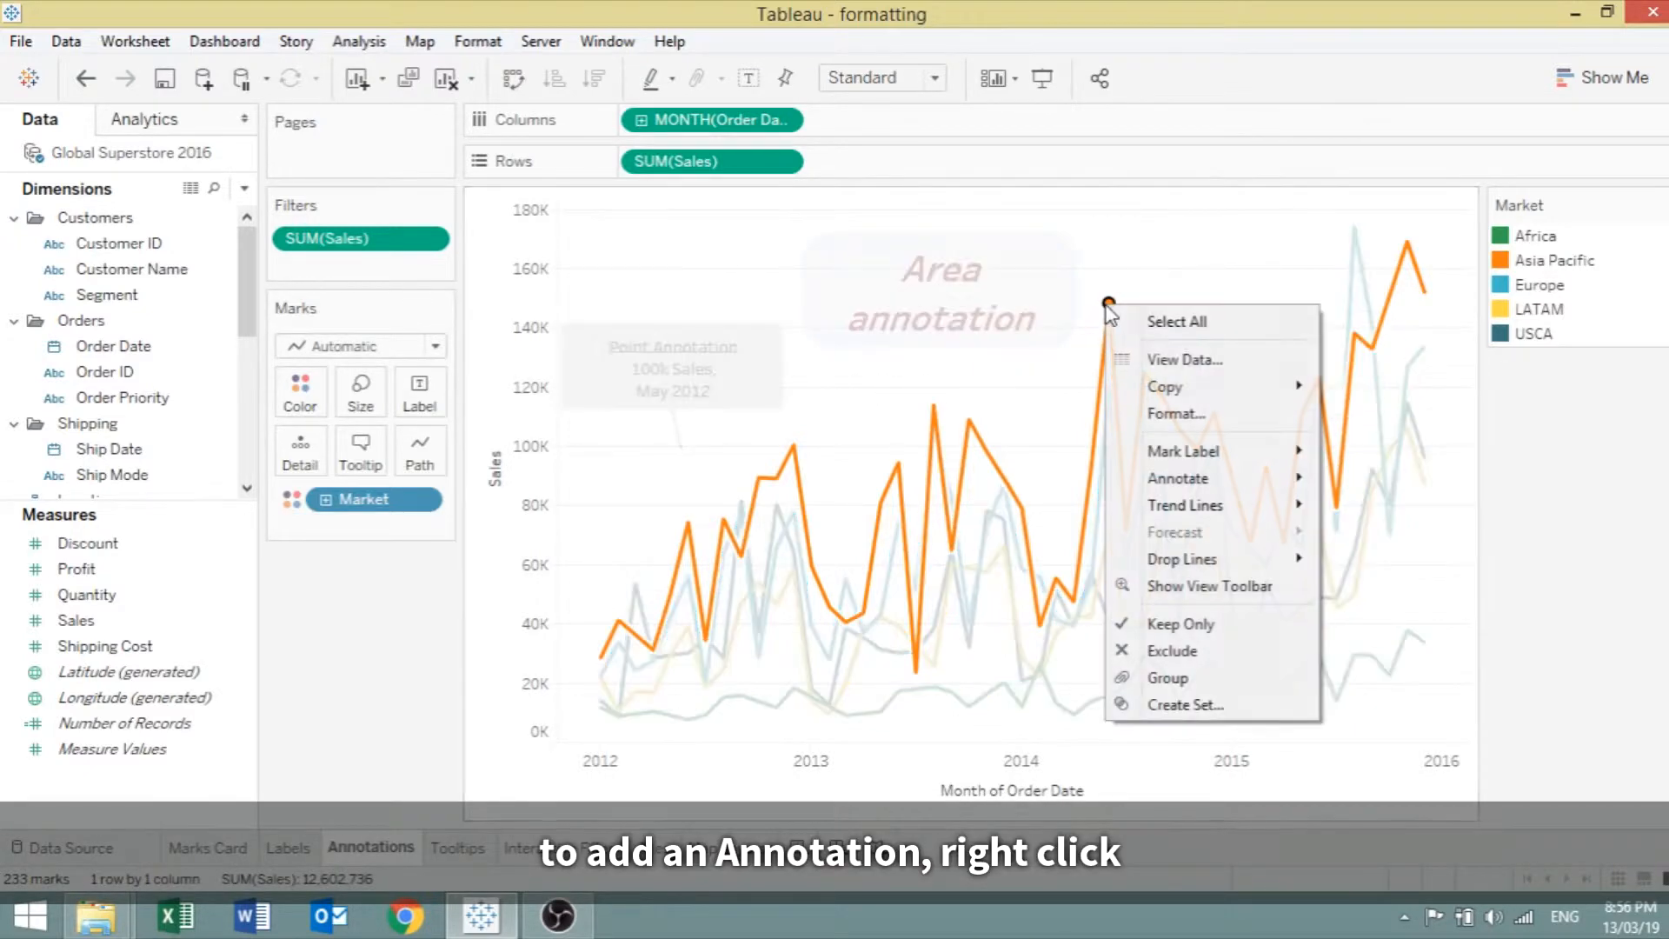
pyautogui.moveTo(1210, 487)
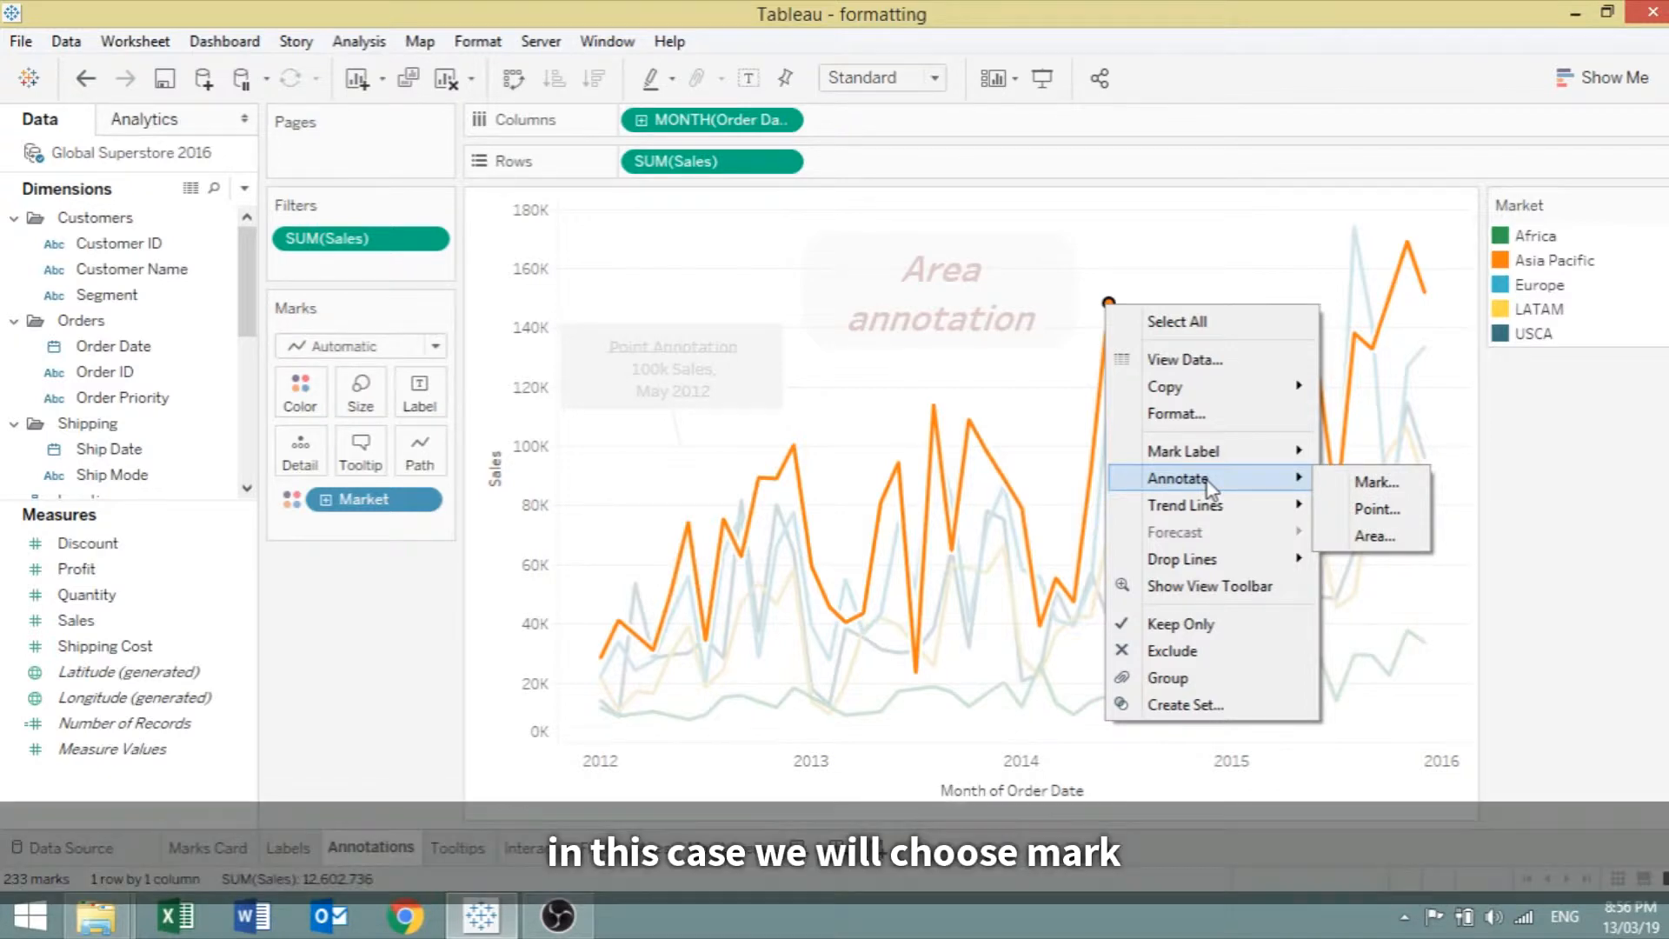
pyautogui.click(1422, 483)
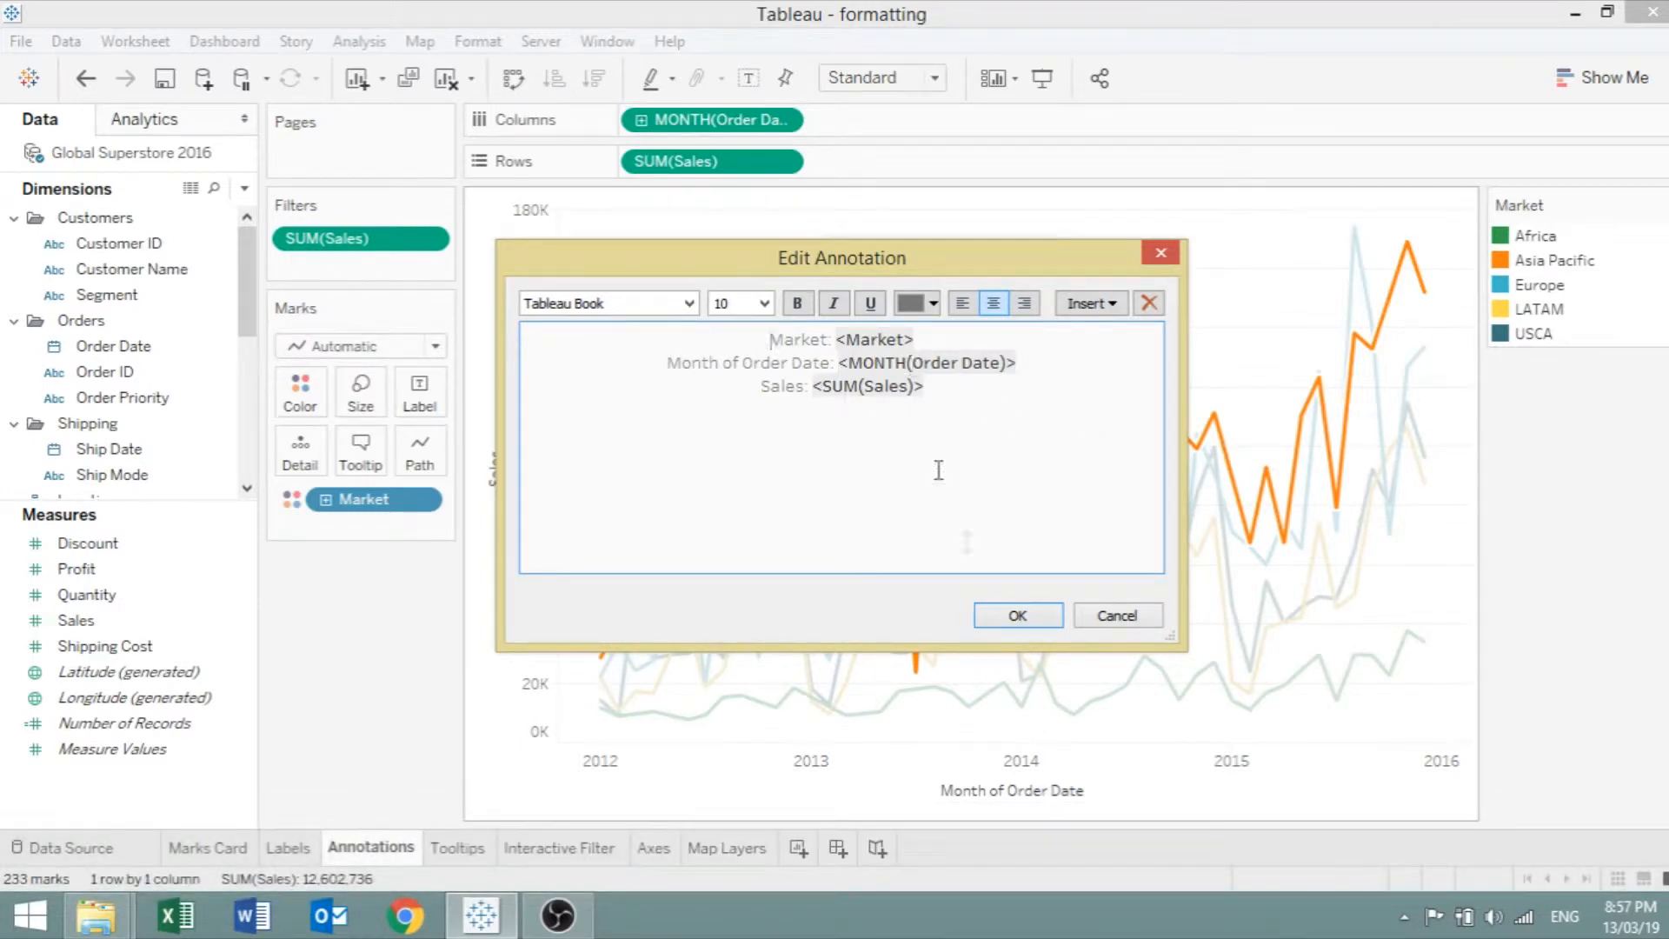
pyautogui.click(1008, 619)
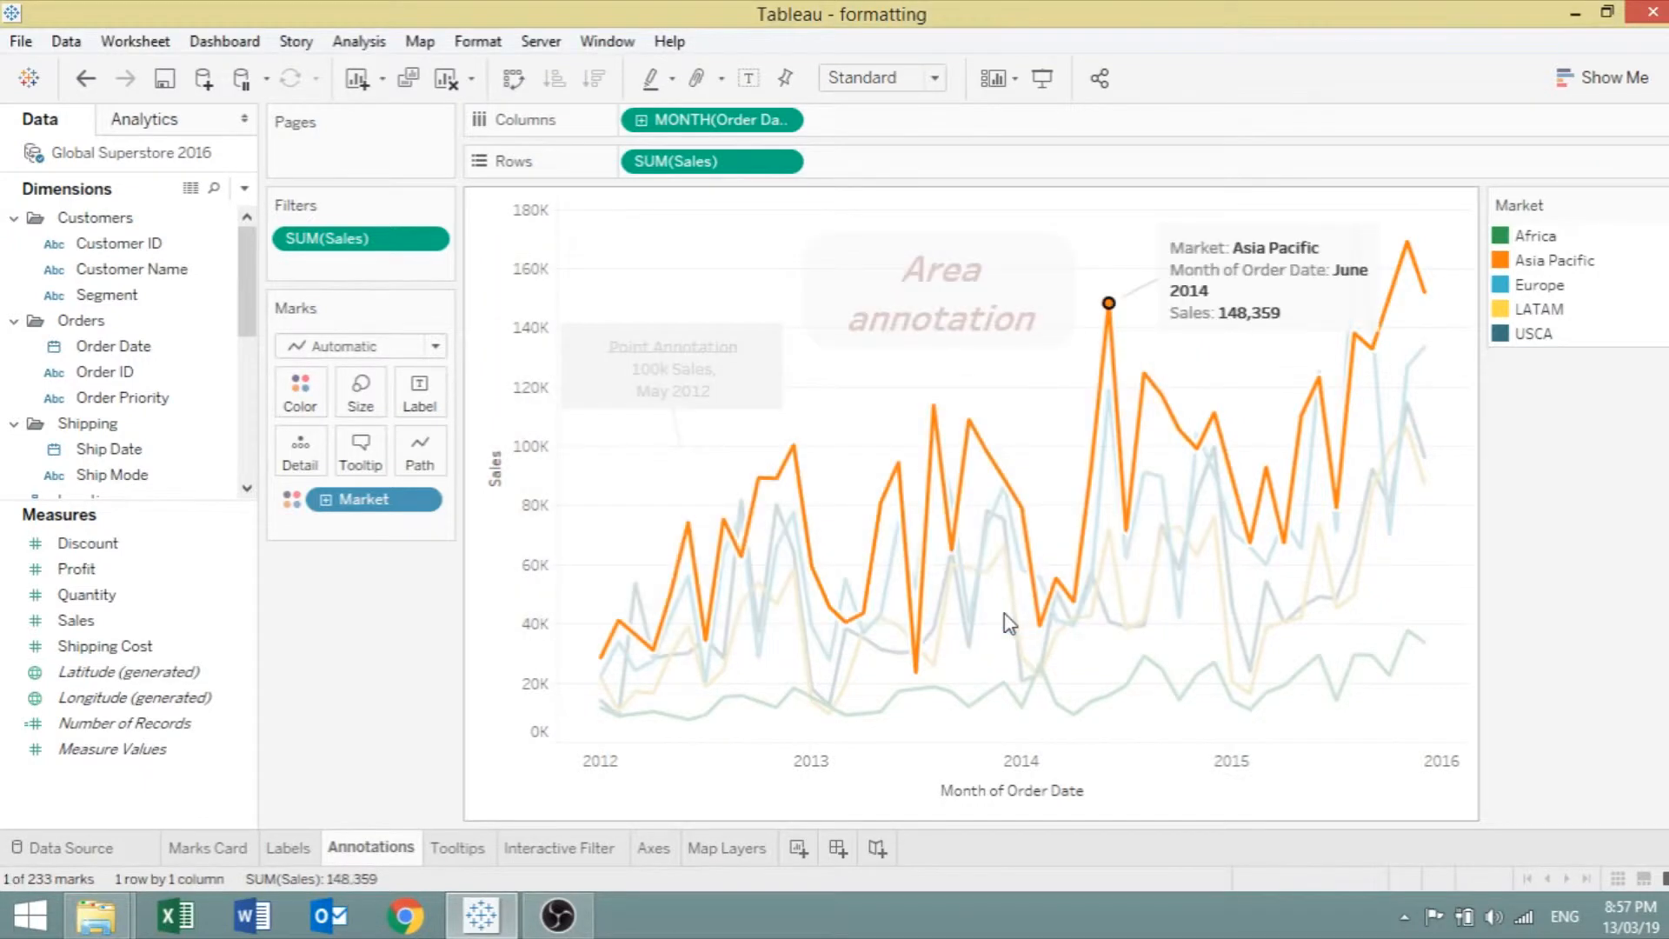
# - Move the area annotation slightly down and to the left on the chart
pyautogui.click(968, 294)
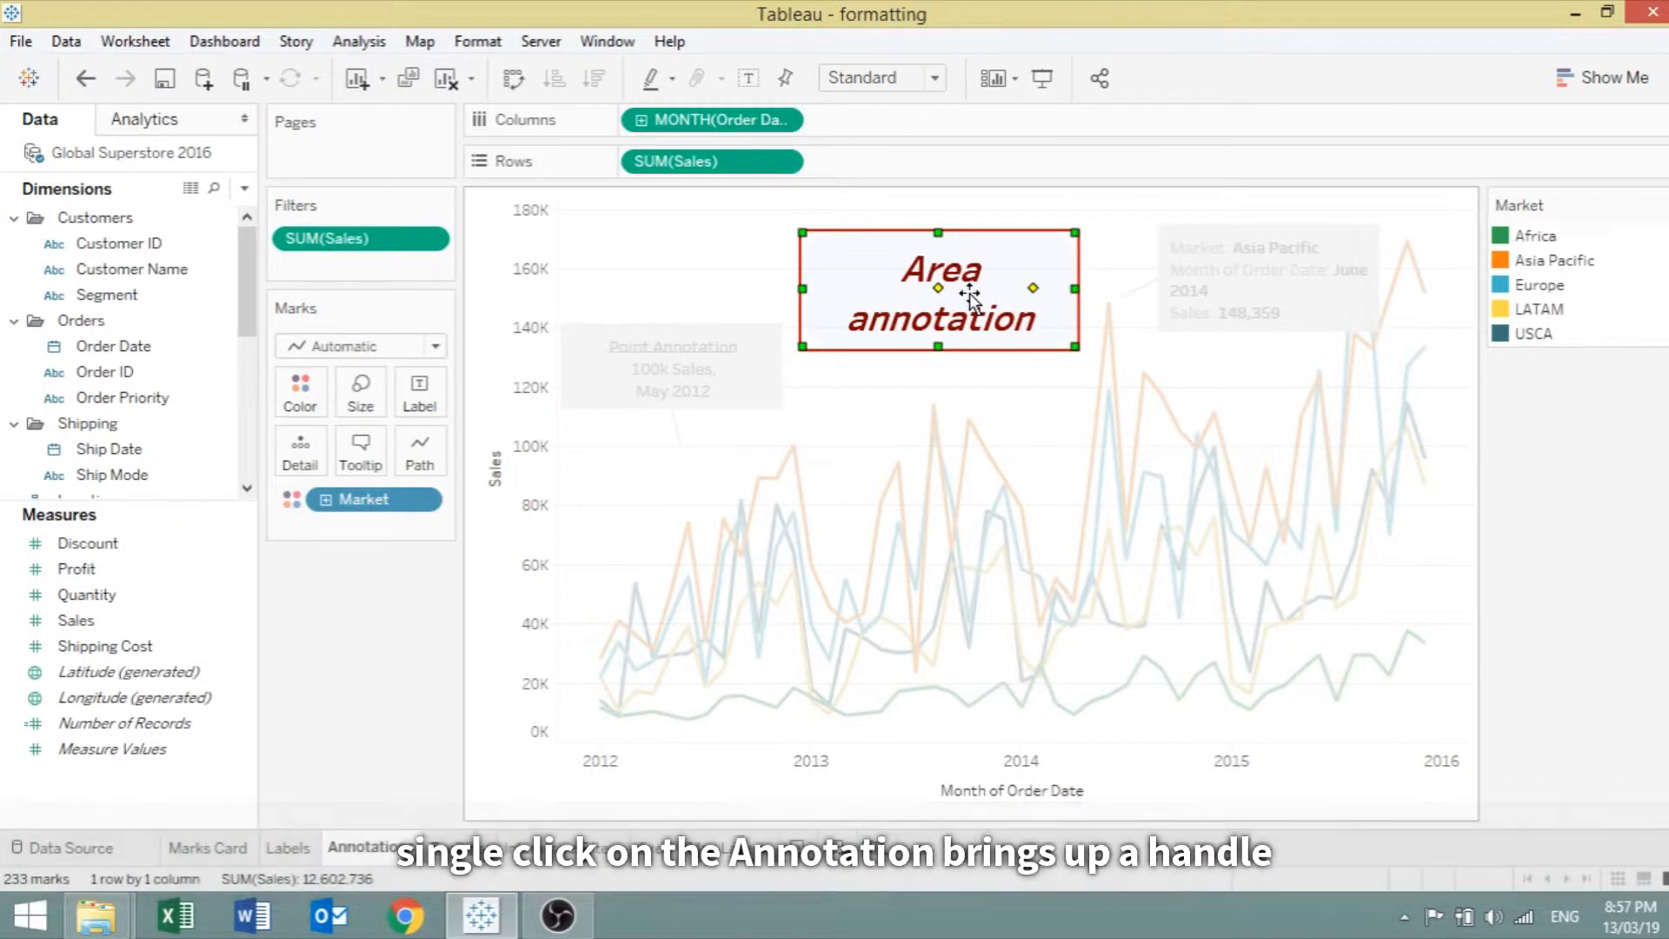
pyautogui.moveTo(970, 296)
pyautogui.mouseDown()
pyautogui.moveTo(978, 335)
pyautogui.moveTo(957, 310)
pyautogui.mouseUp()
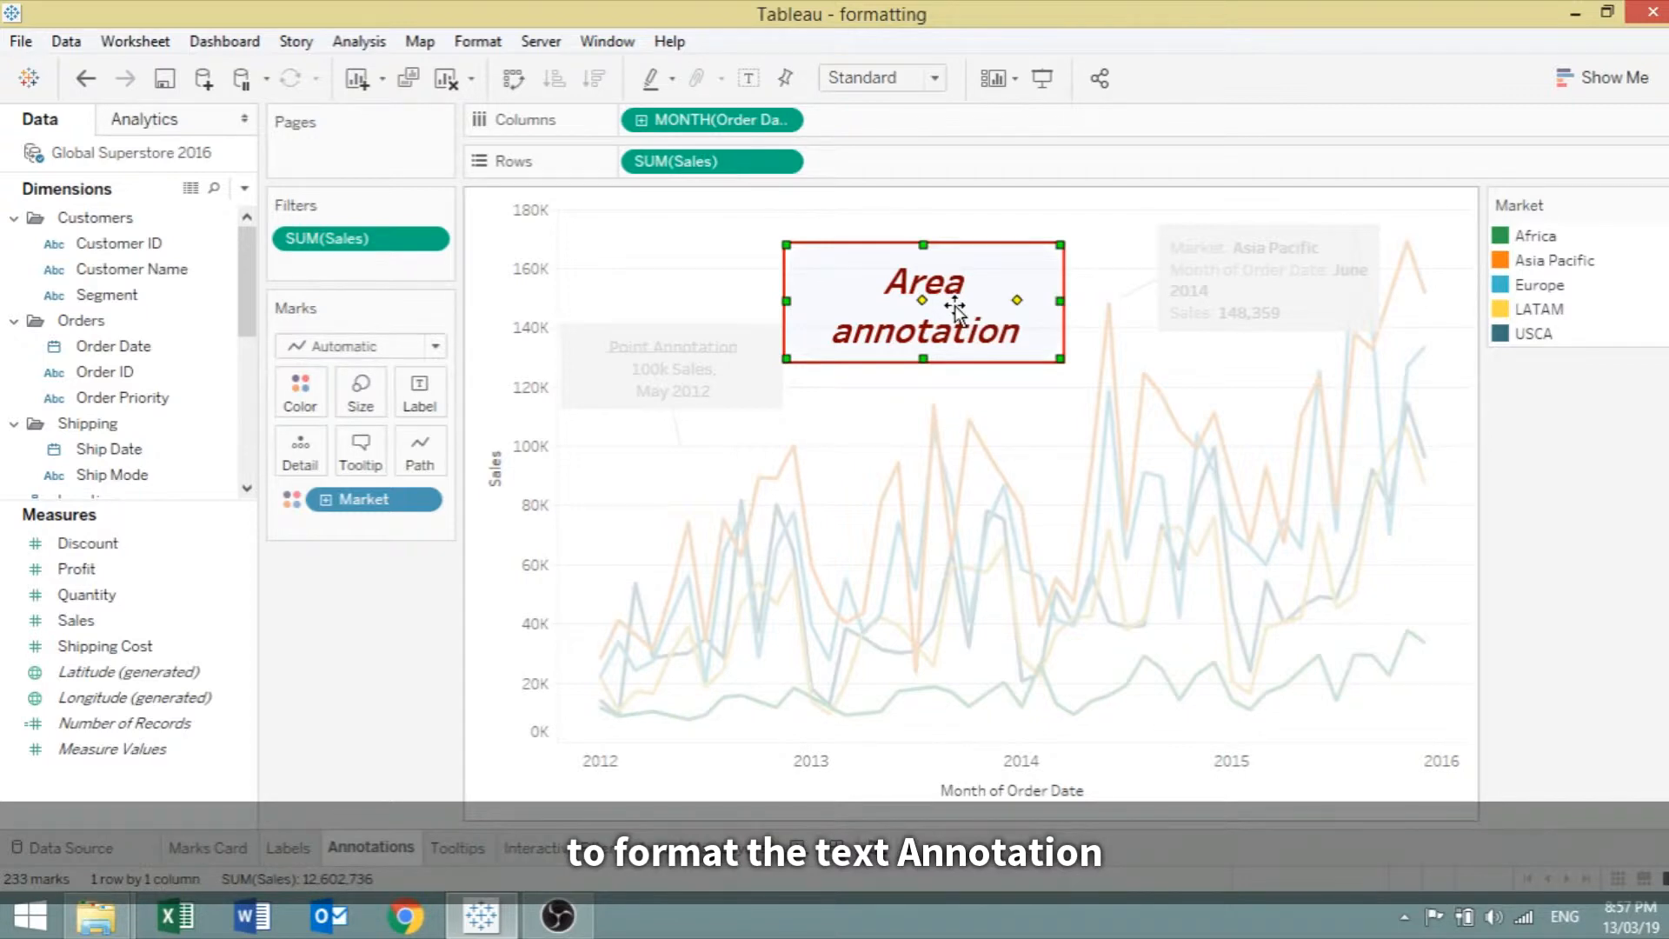
# - Review the point annotation's editable text and its box and line formatting options without changing them
pyautogui.doubleClick(666, 355)
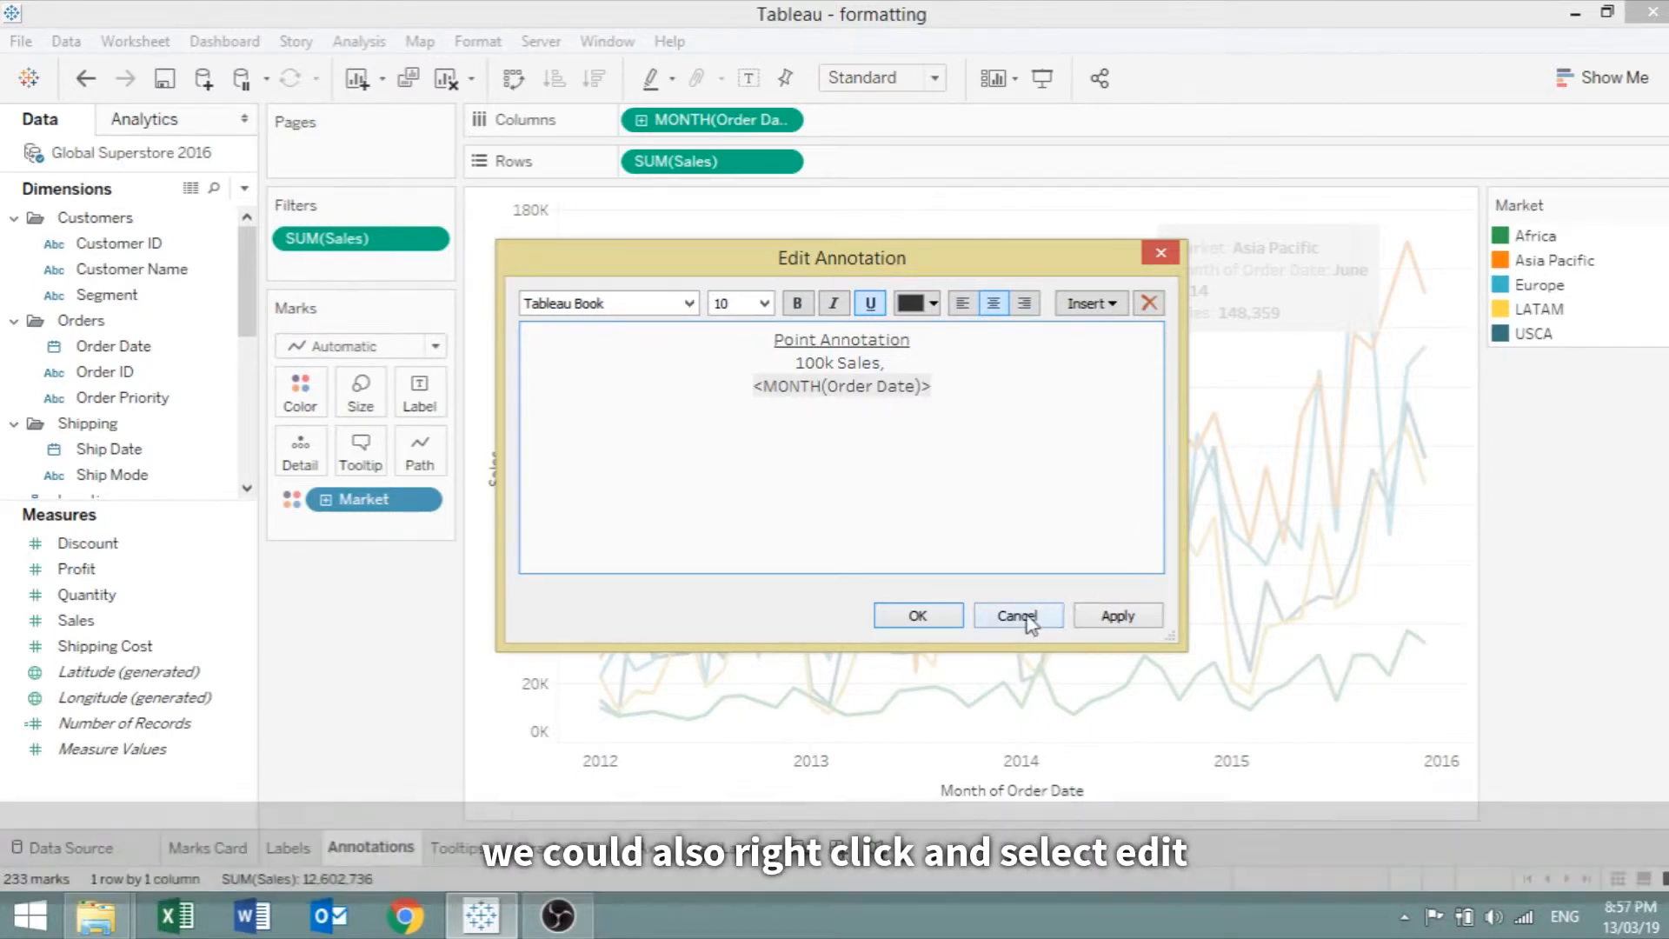
pyautogui.click(1026, 614)
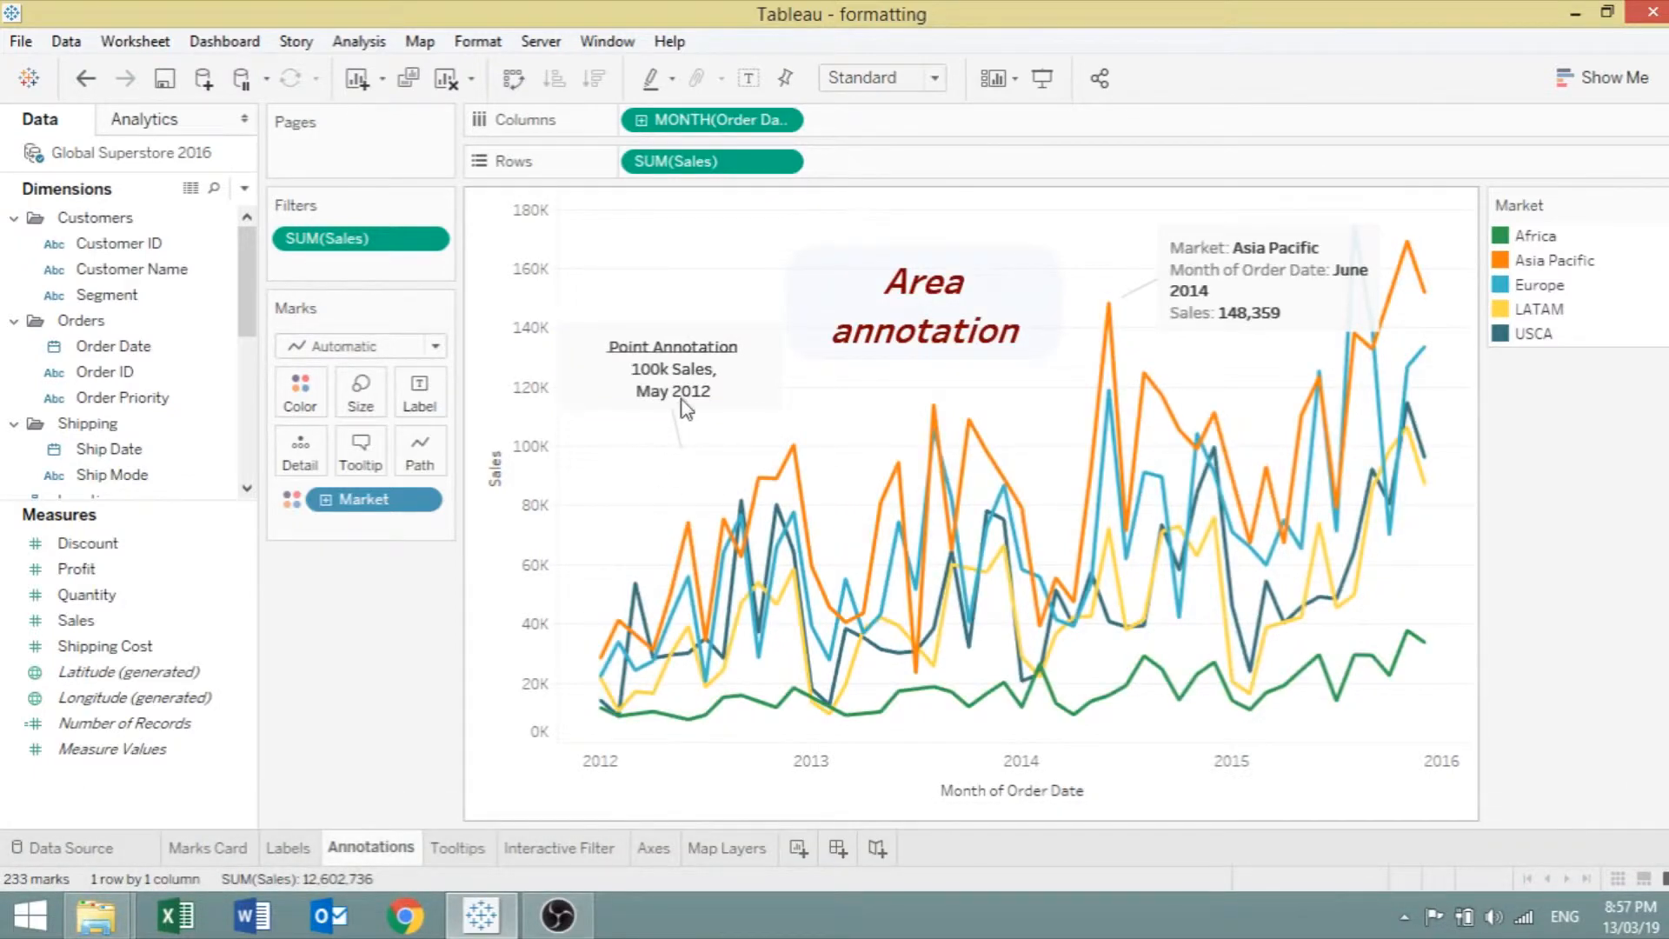
pyautogui.rightClick(686, 411)
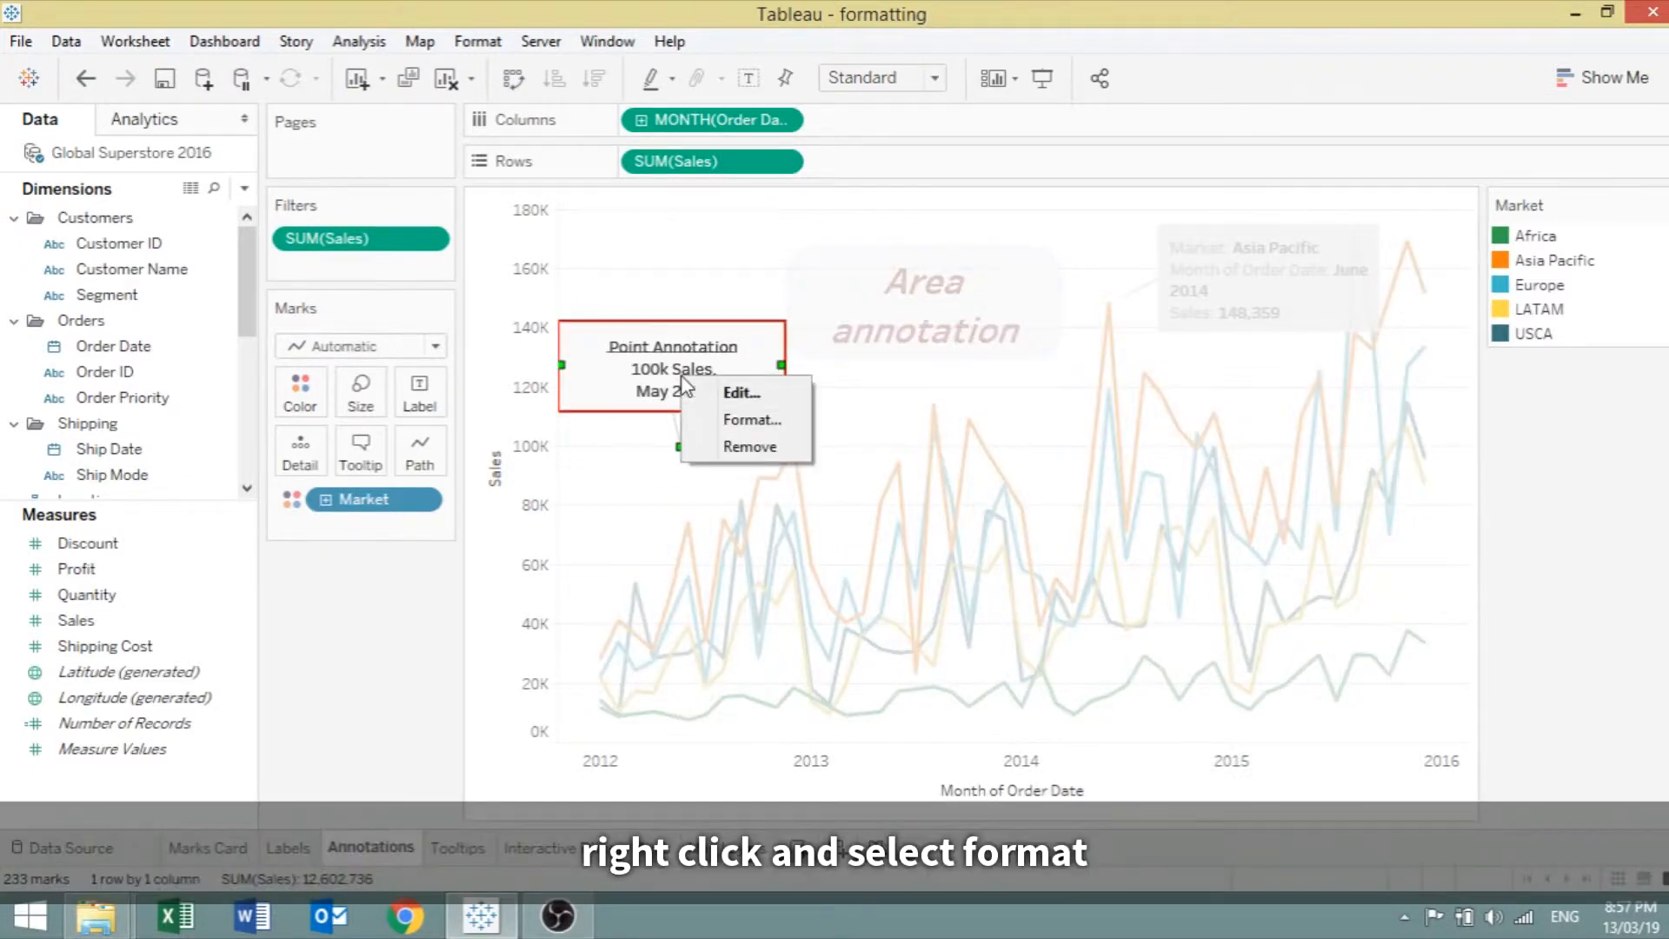
pyautogui.click(729, 422)
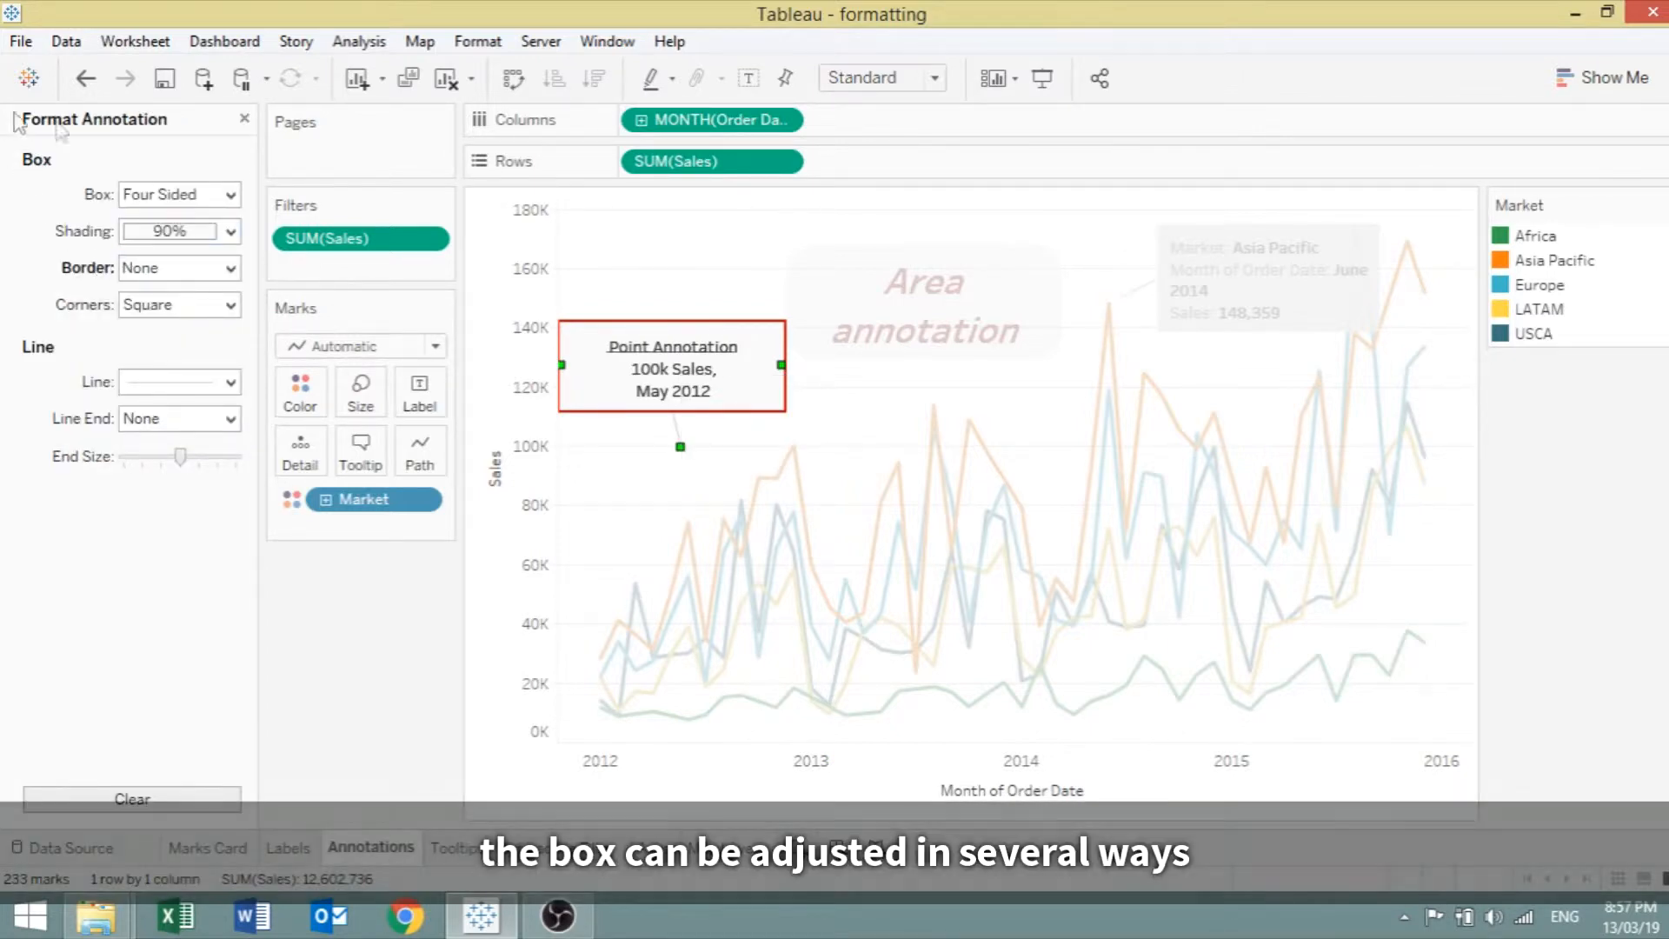
pyautogui.click(178, 198)
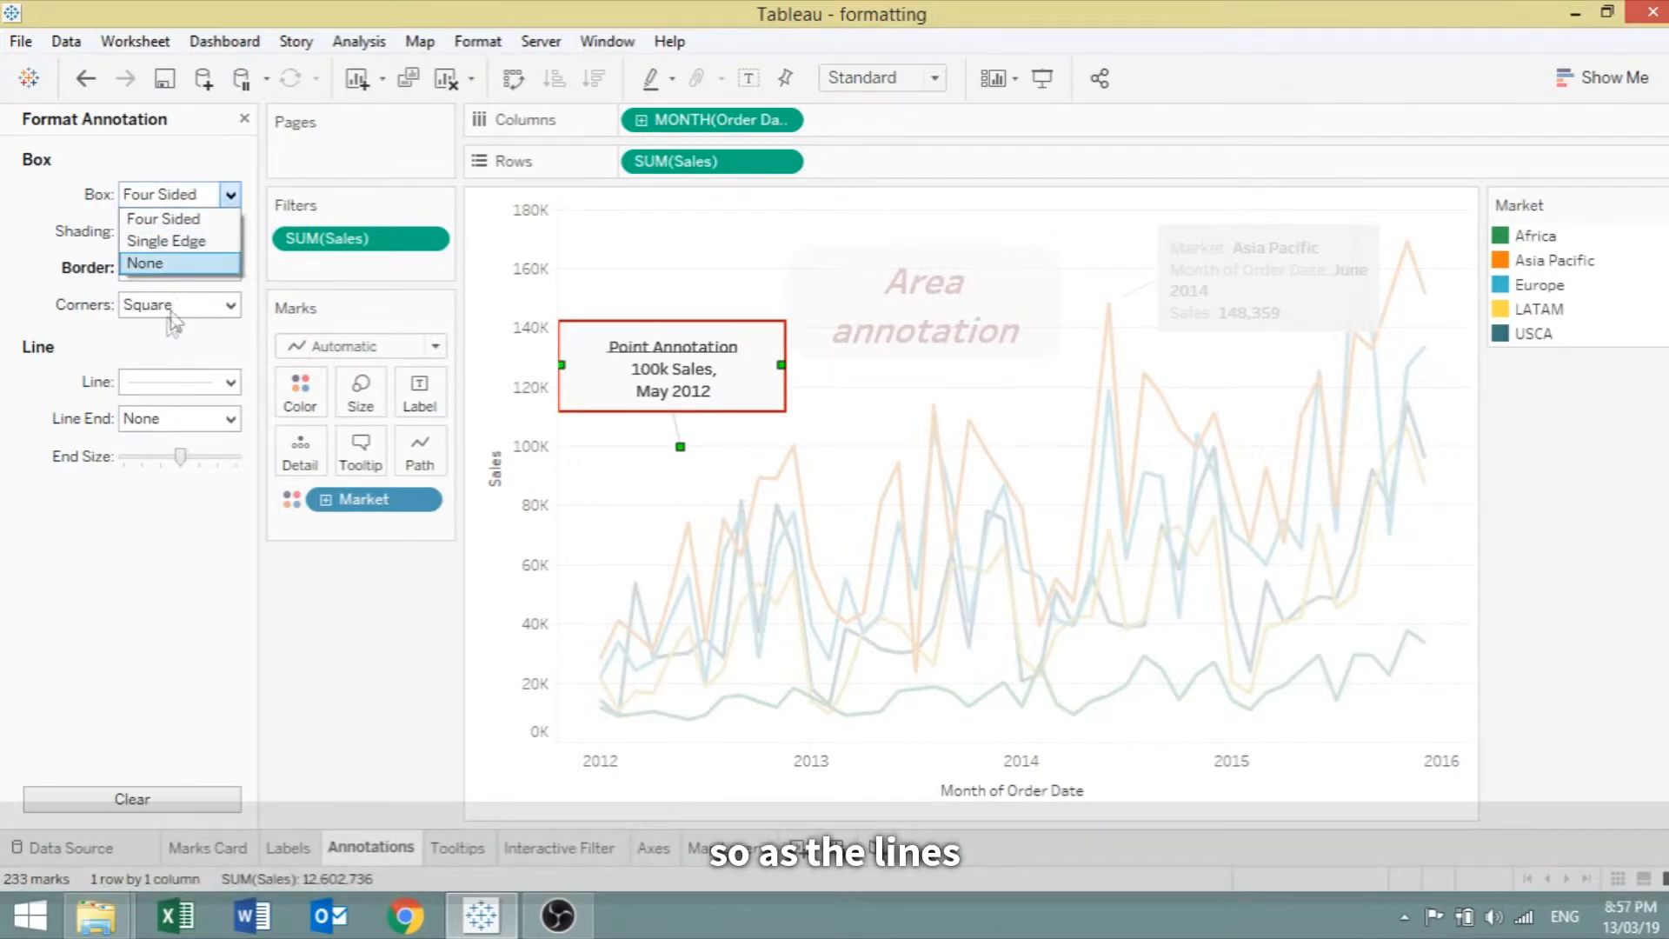
pyautogui.click(155, 383)
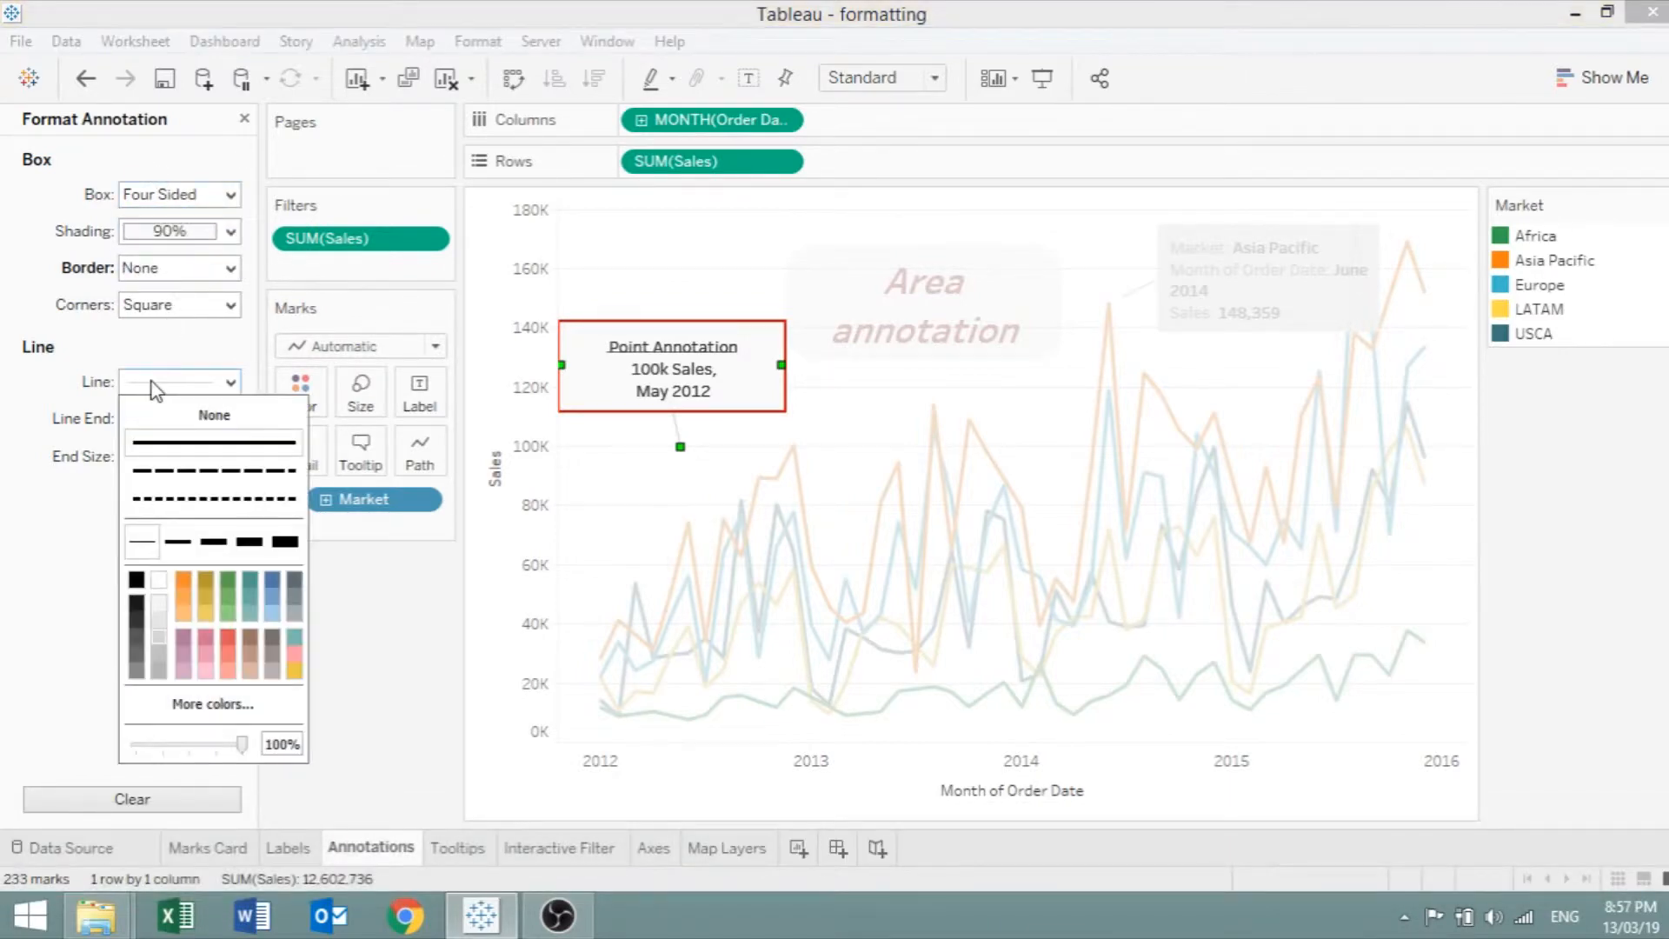
pyautogui.click(155, 385)
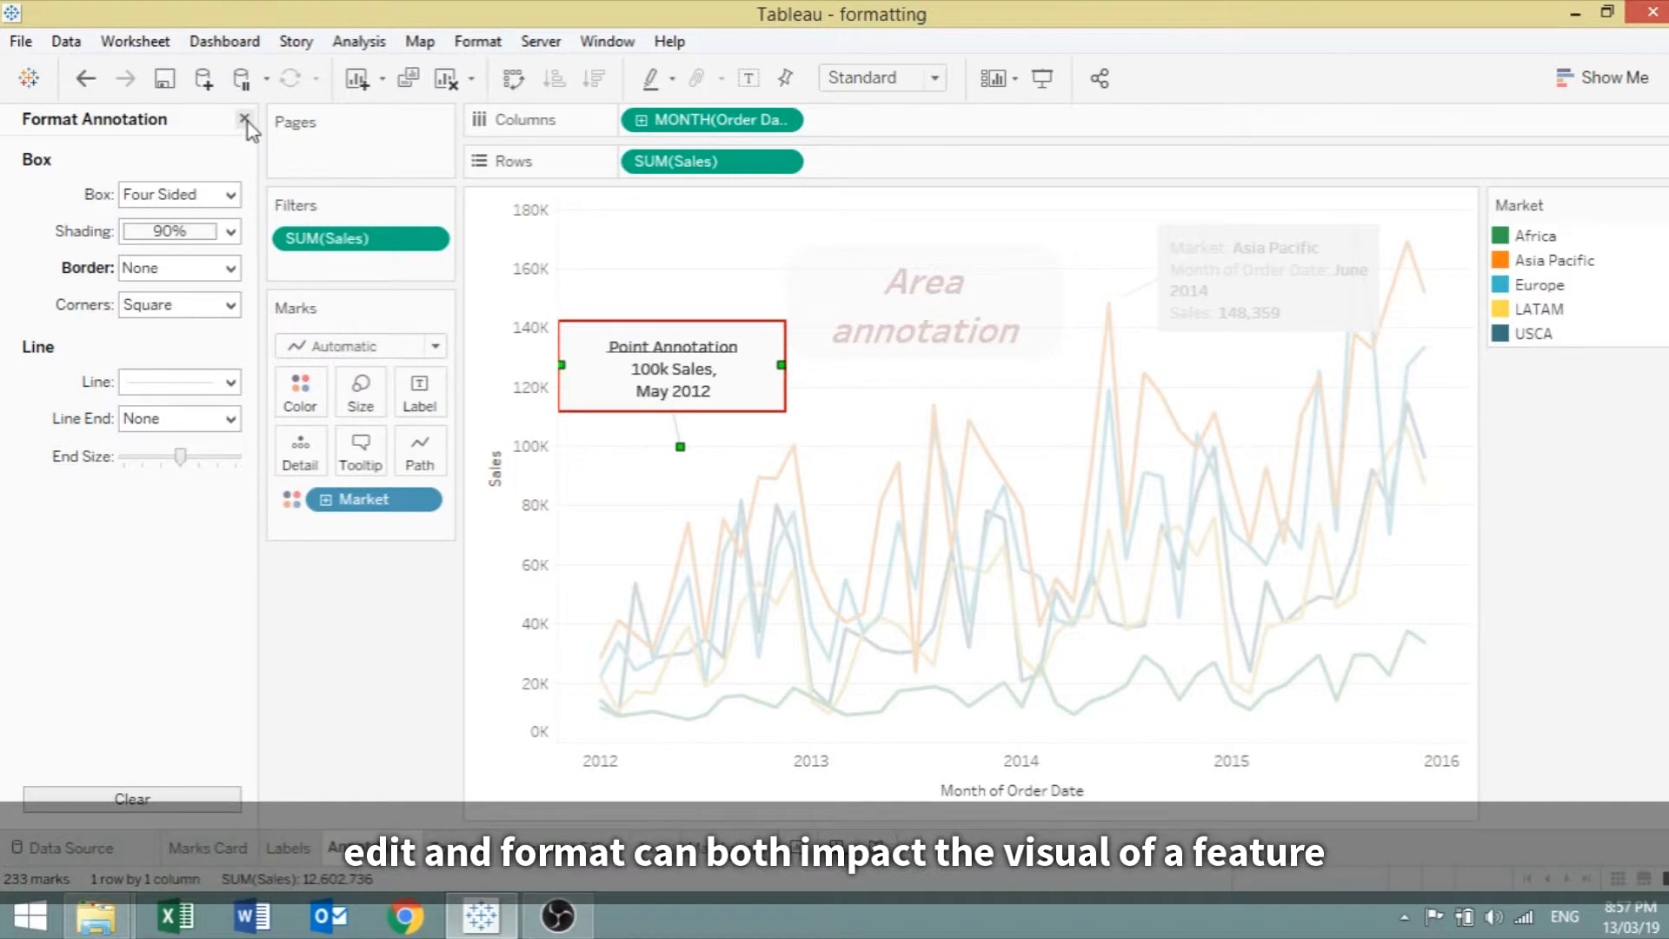
pyautogui.click(245, 118)
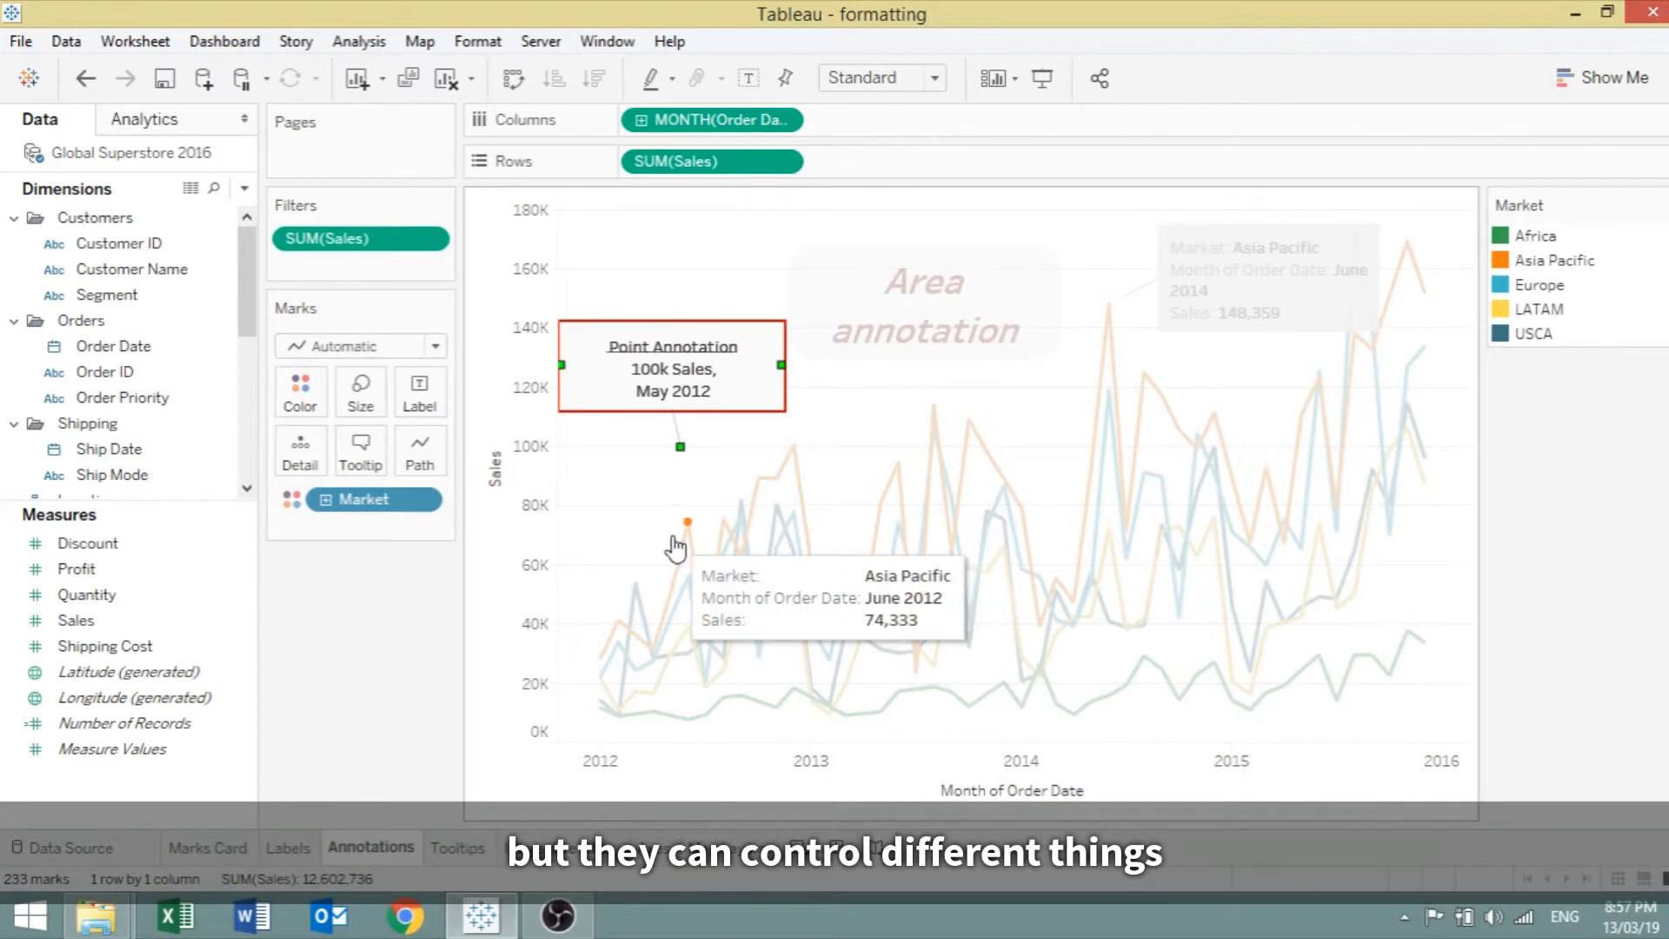
pyautogui.click(626, 519)
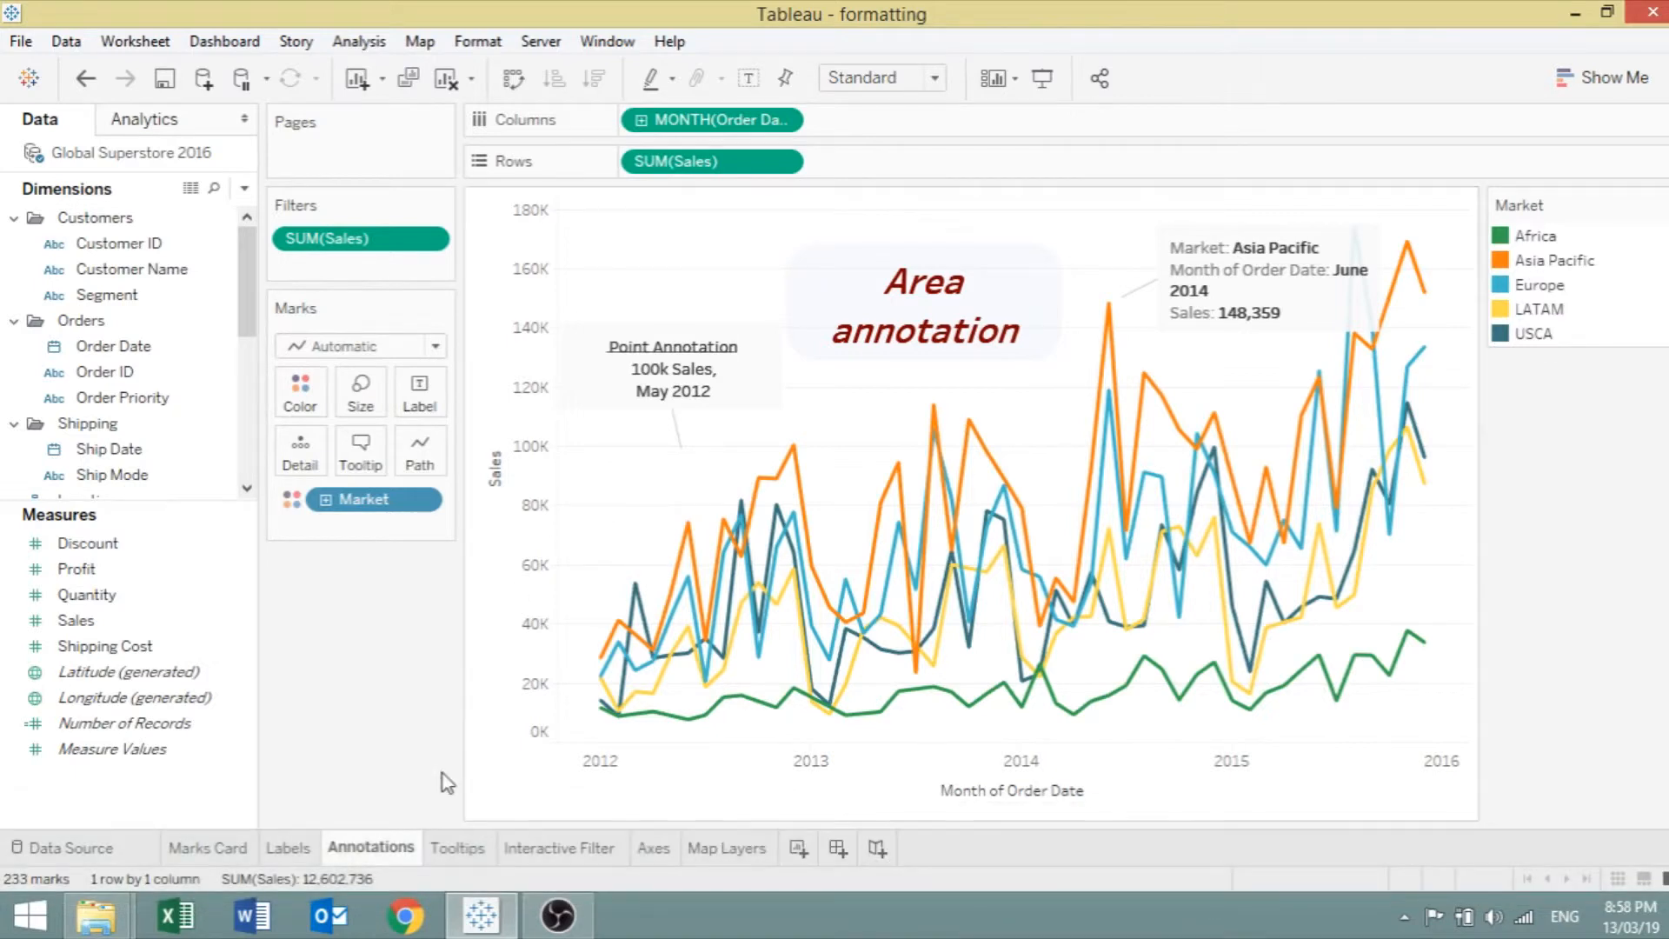
# - On the Tooltips sheet, label the marks with Number of Records and move Market from the marks' detail to their tooltip
pyautogui.click(459, 847)
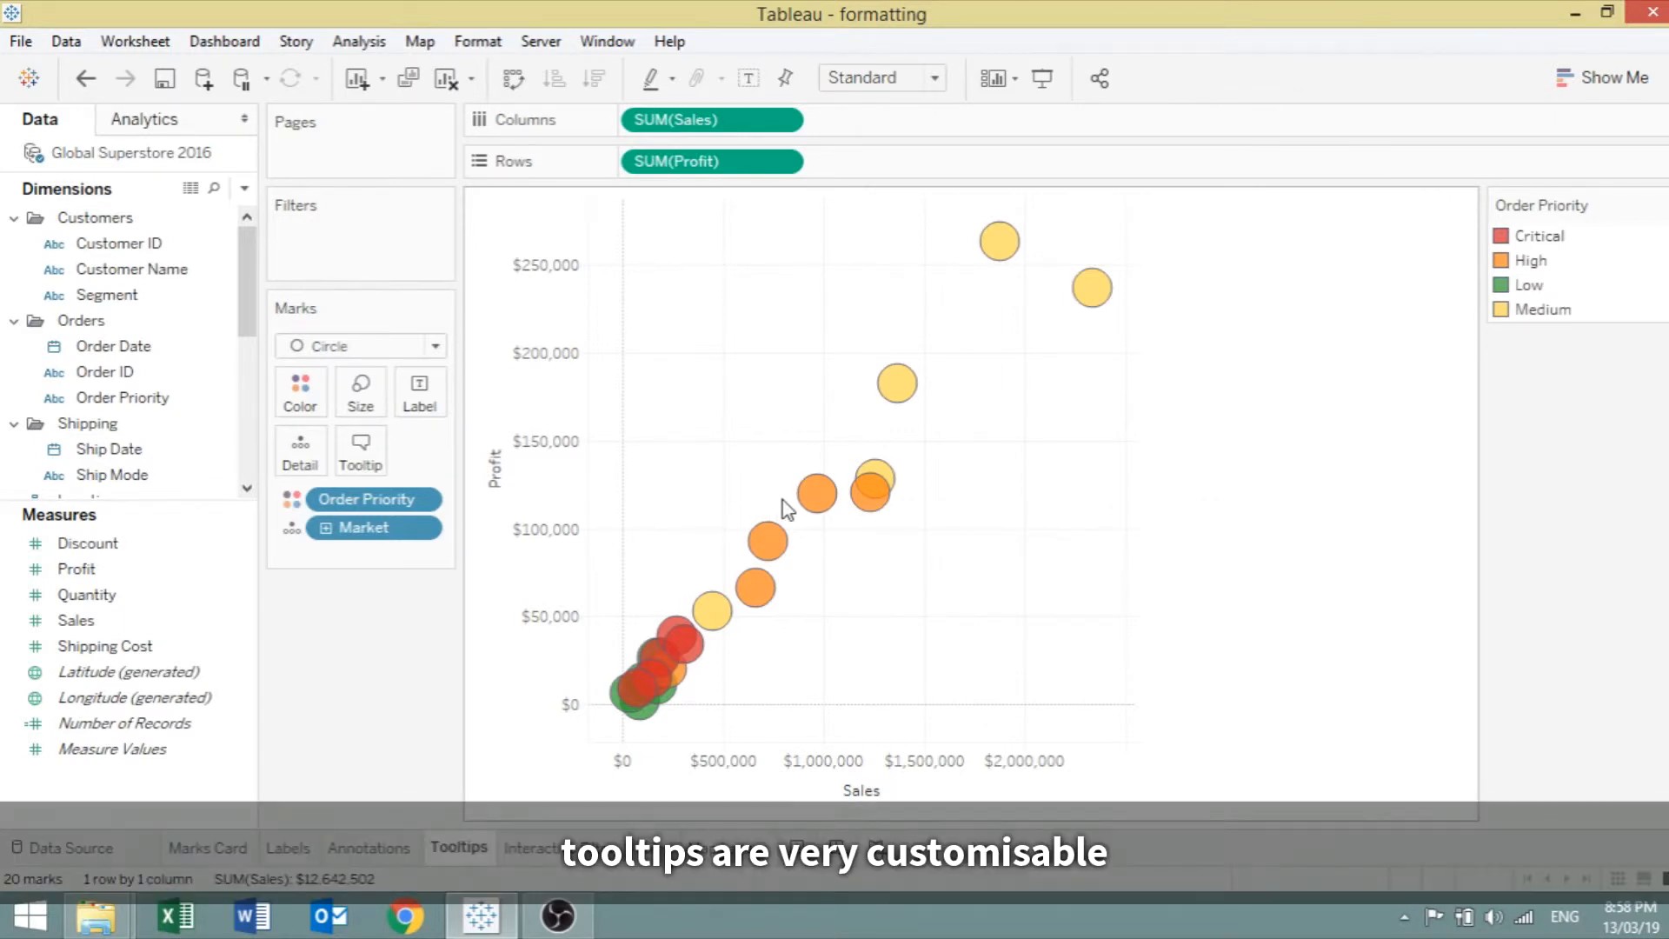
pyautogui.moveTo(804, 497)
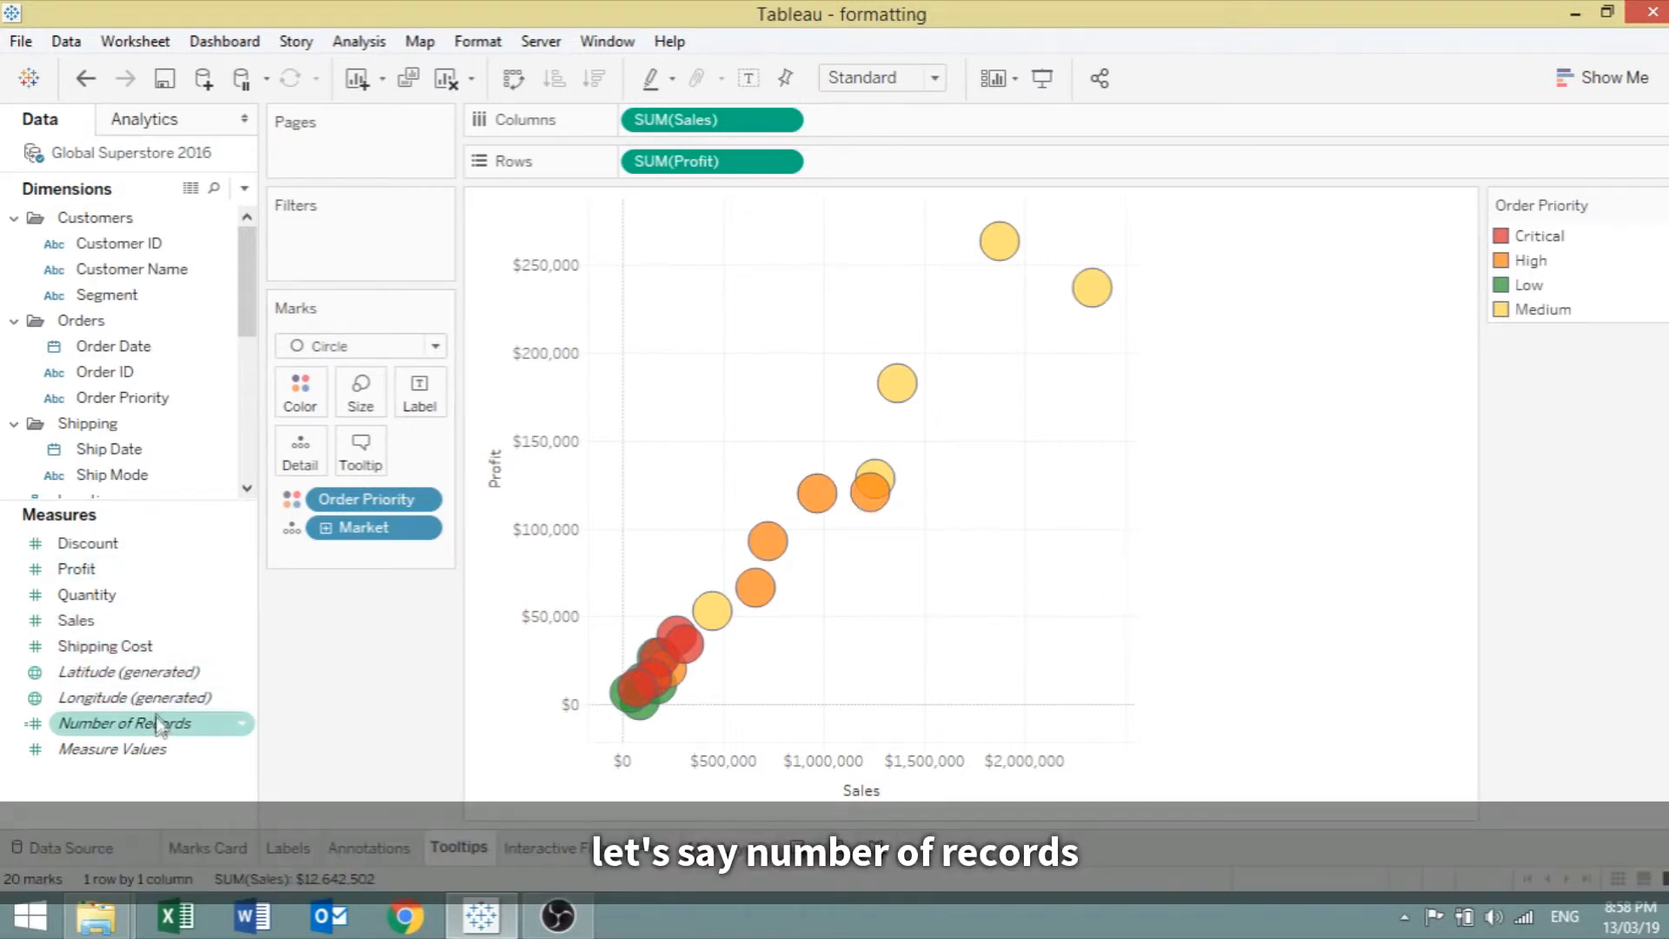
pyautogui.moveTo(176, 724); pyautogui.dragTo(423, 402)
pyautogui.click(424, 402)
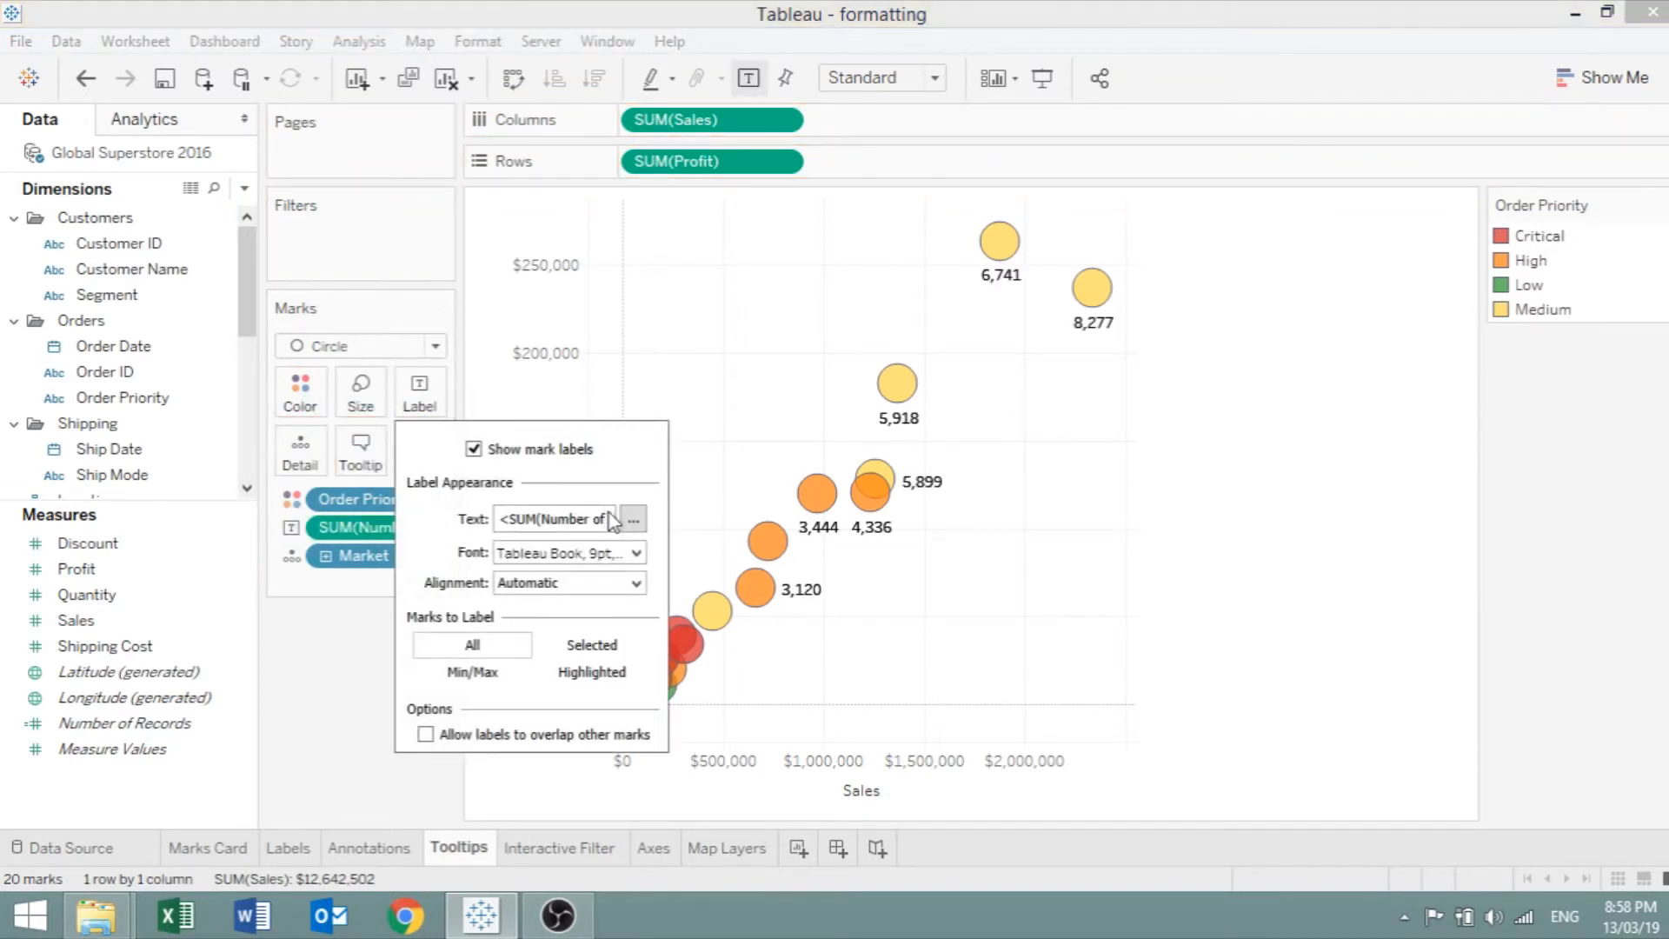
pyautogui.click(363, 554)
pyautogui.moveTo(363, 555); pyautogui.dragTo(355, 458)
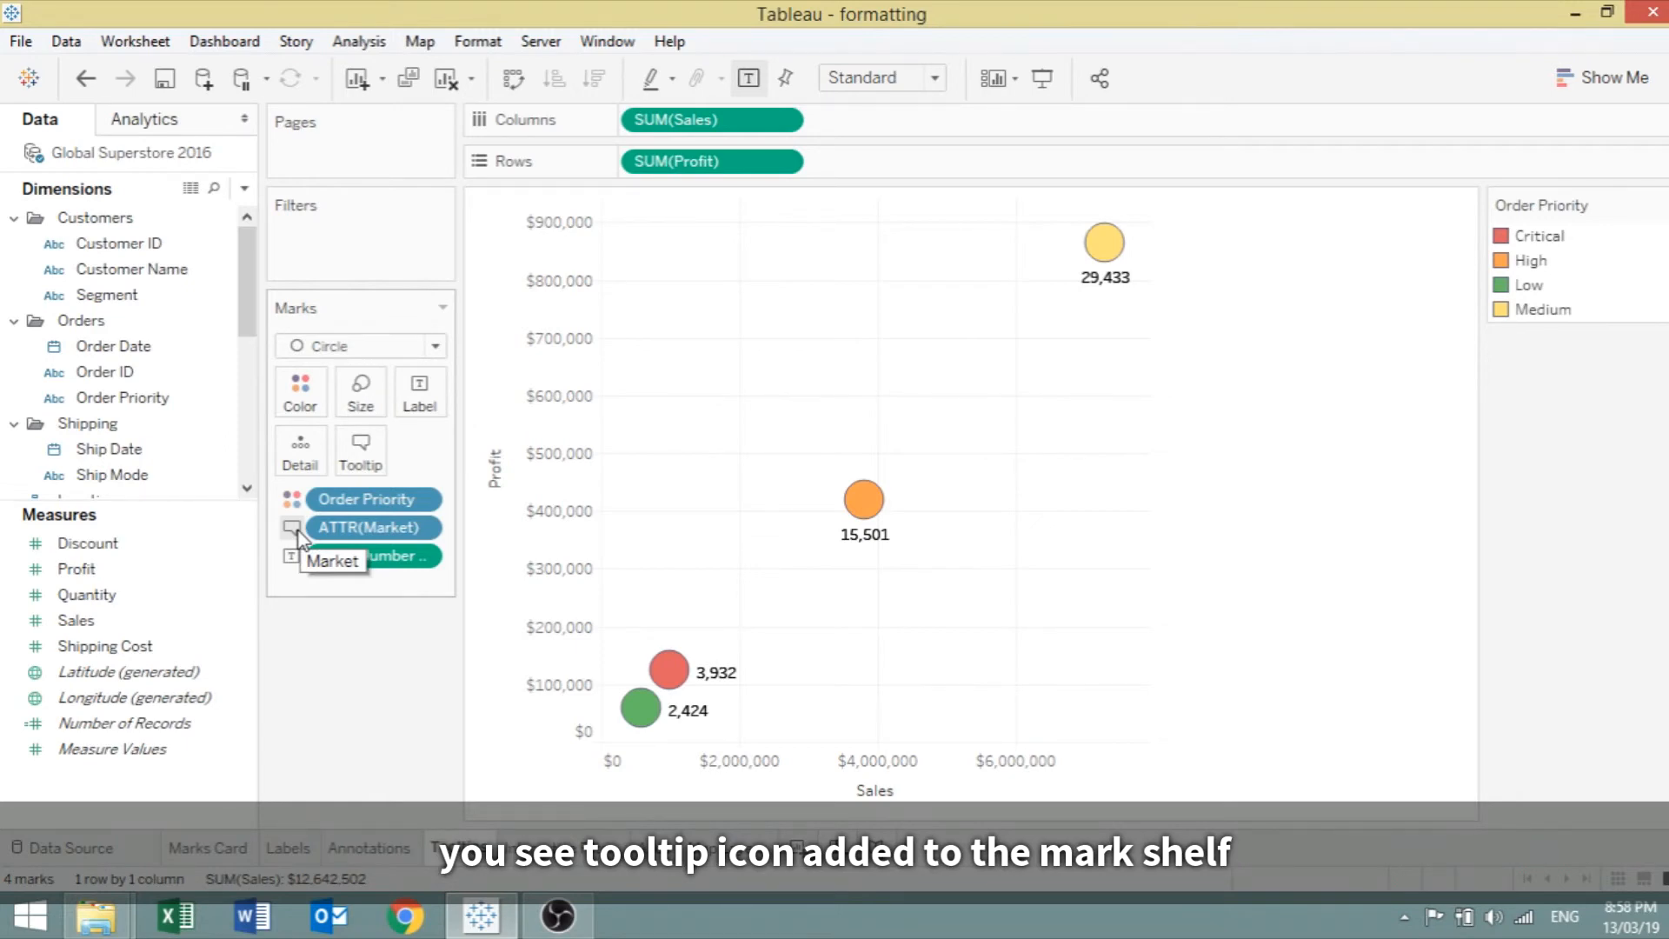
# - Try adding the line "the marks consits of" below the tooltip's profit line, check the insertable fields, and discard the edit
pyautogui.click(359, 447)
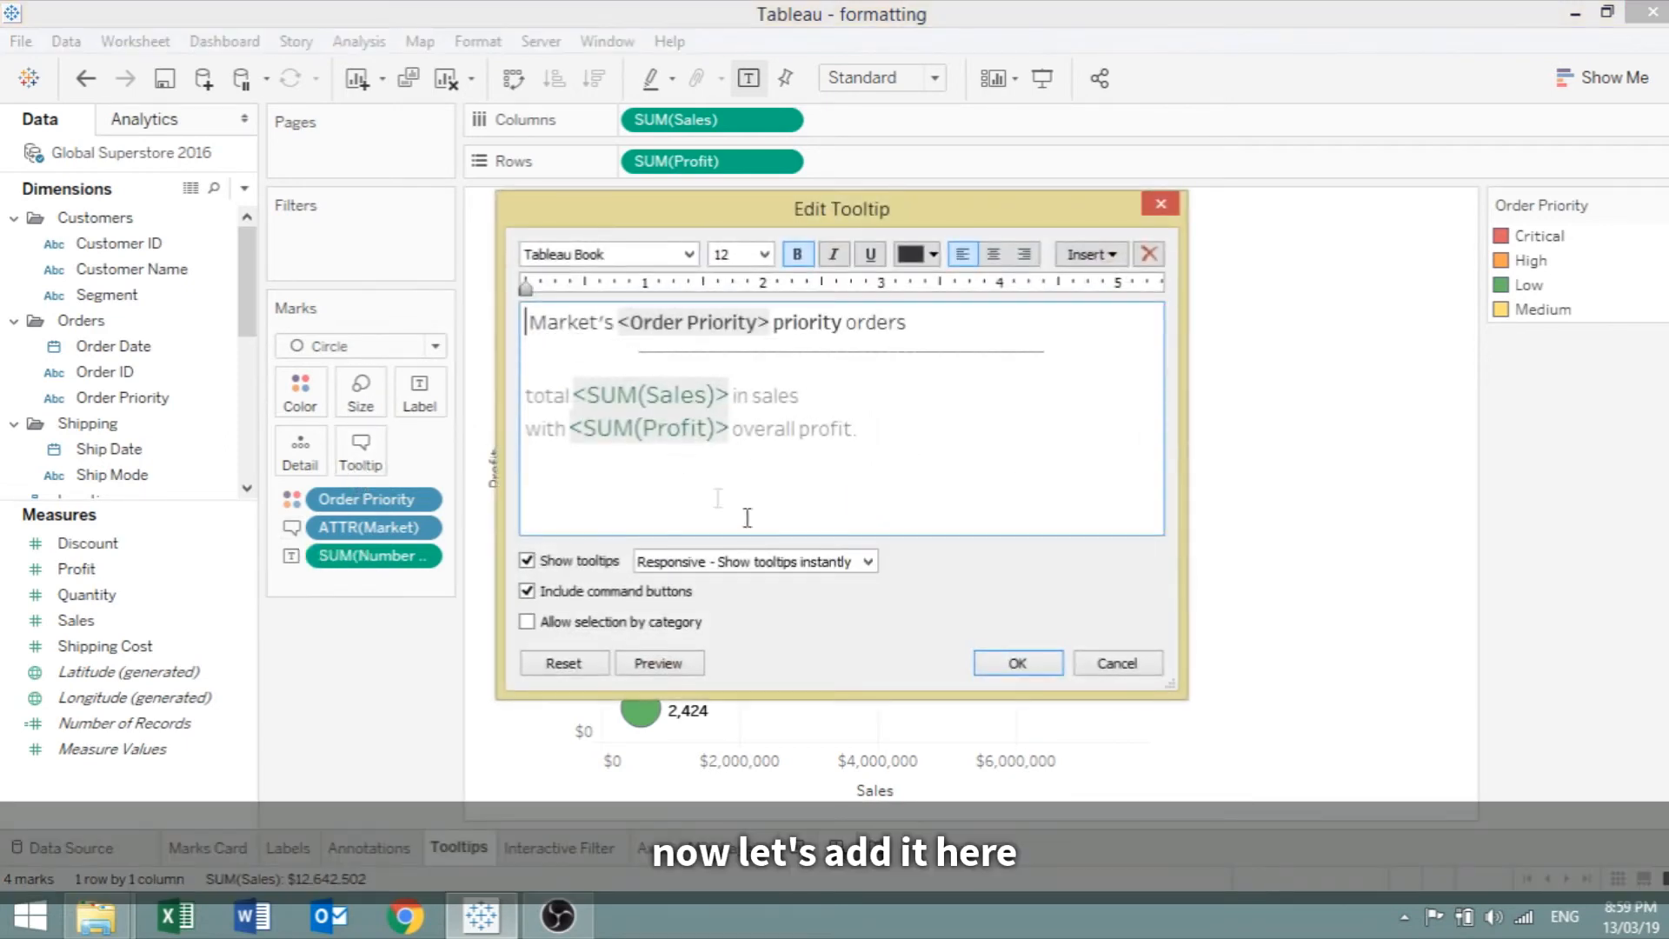
pyautogui.click(781, 490)
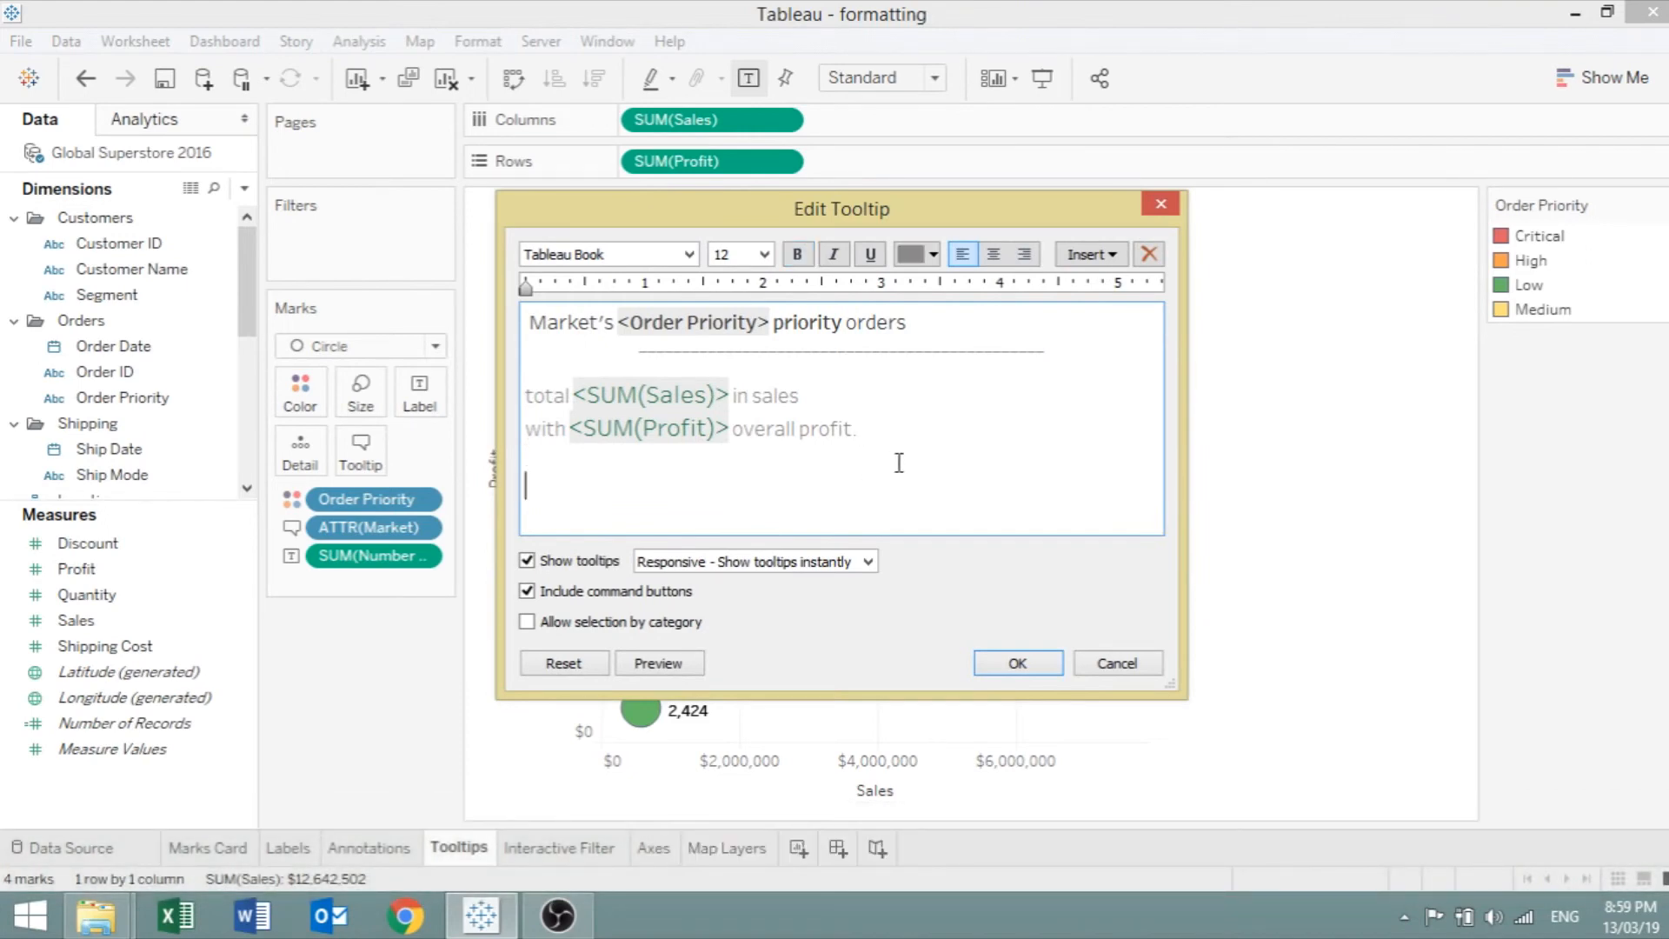
pyautogui.write('the marks consits of')
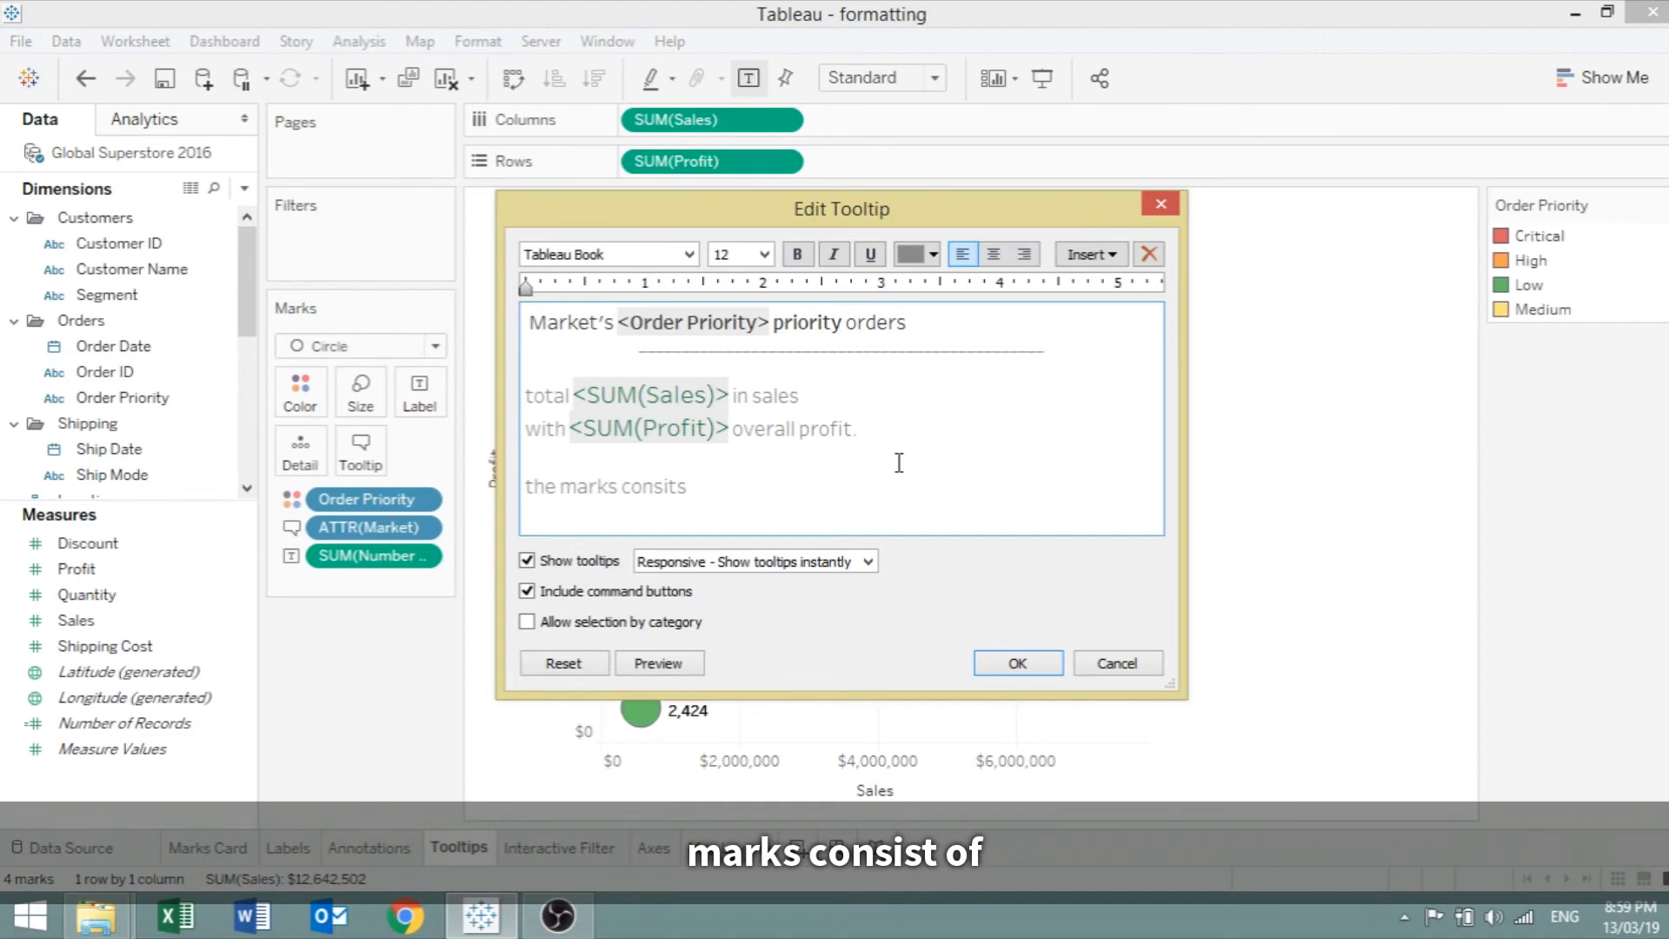
pyautogui.click(1088, 255)
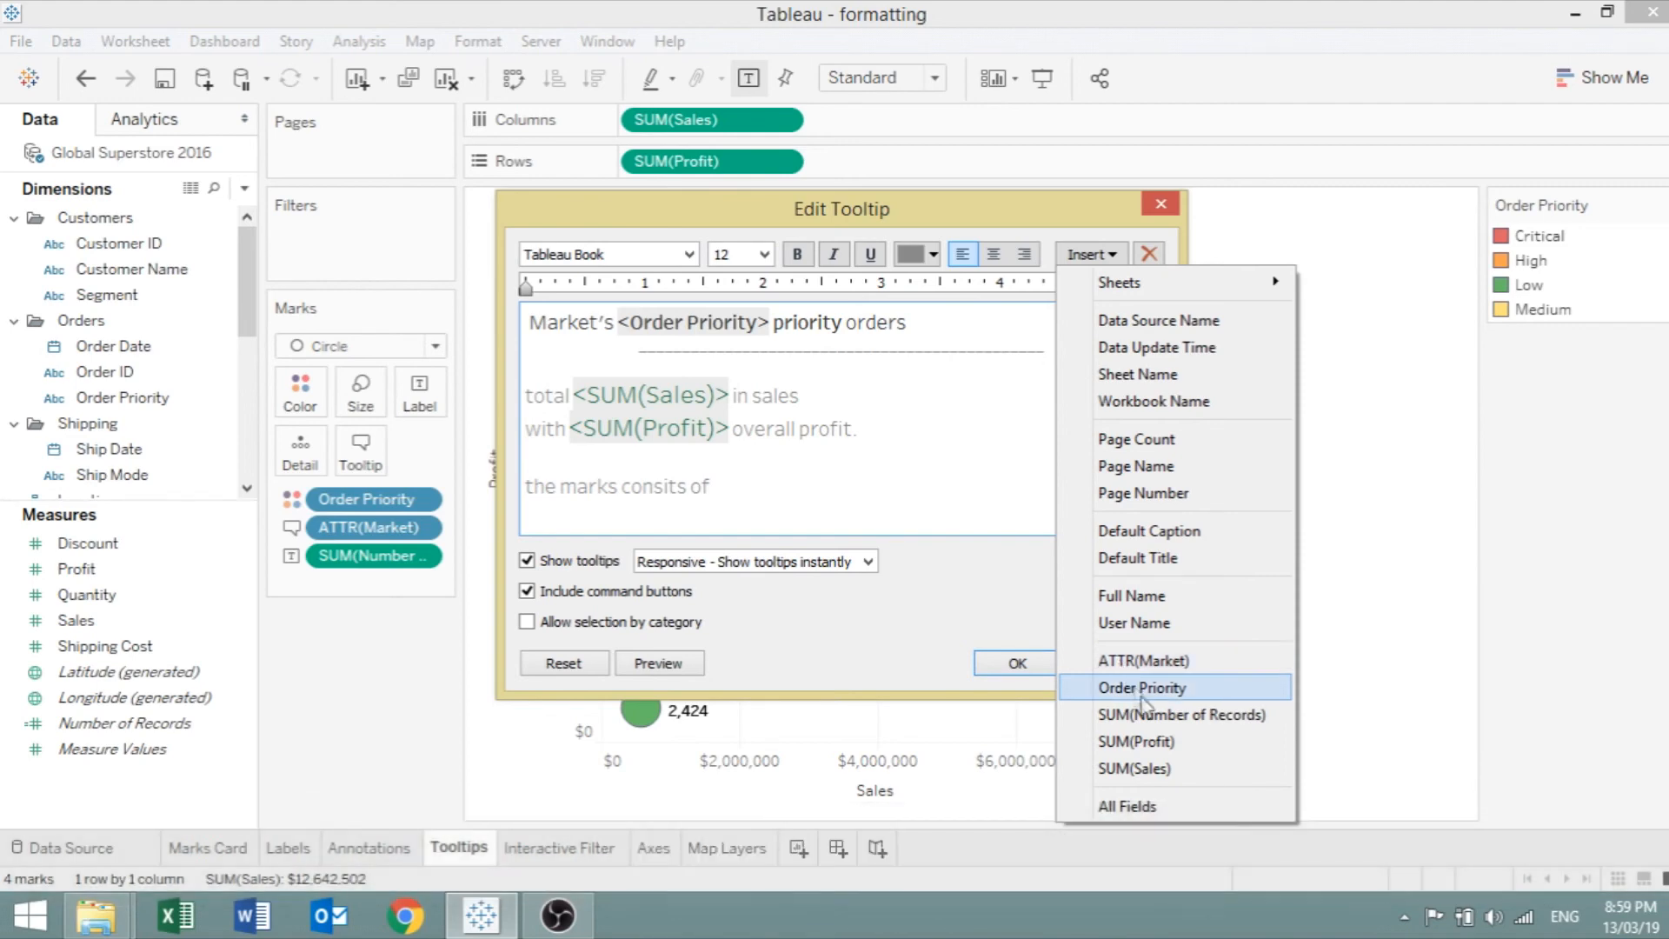
pyautogui.click(904, 585)
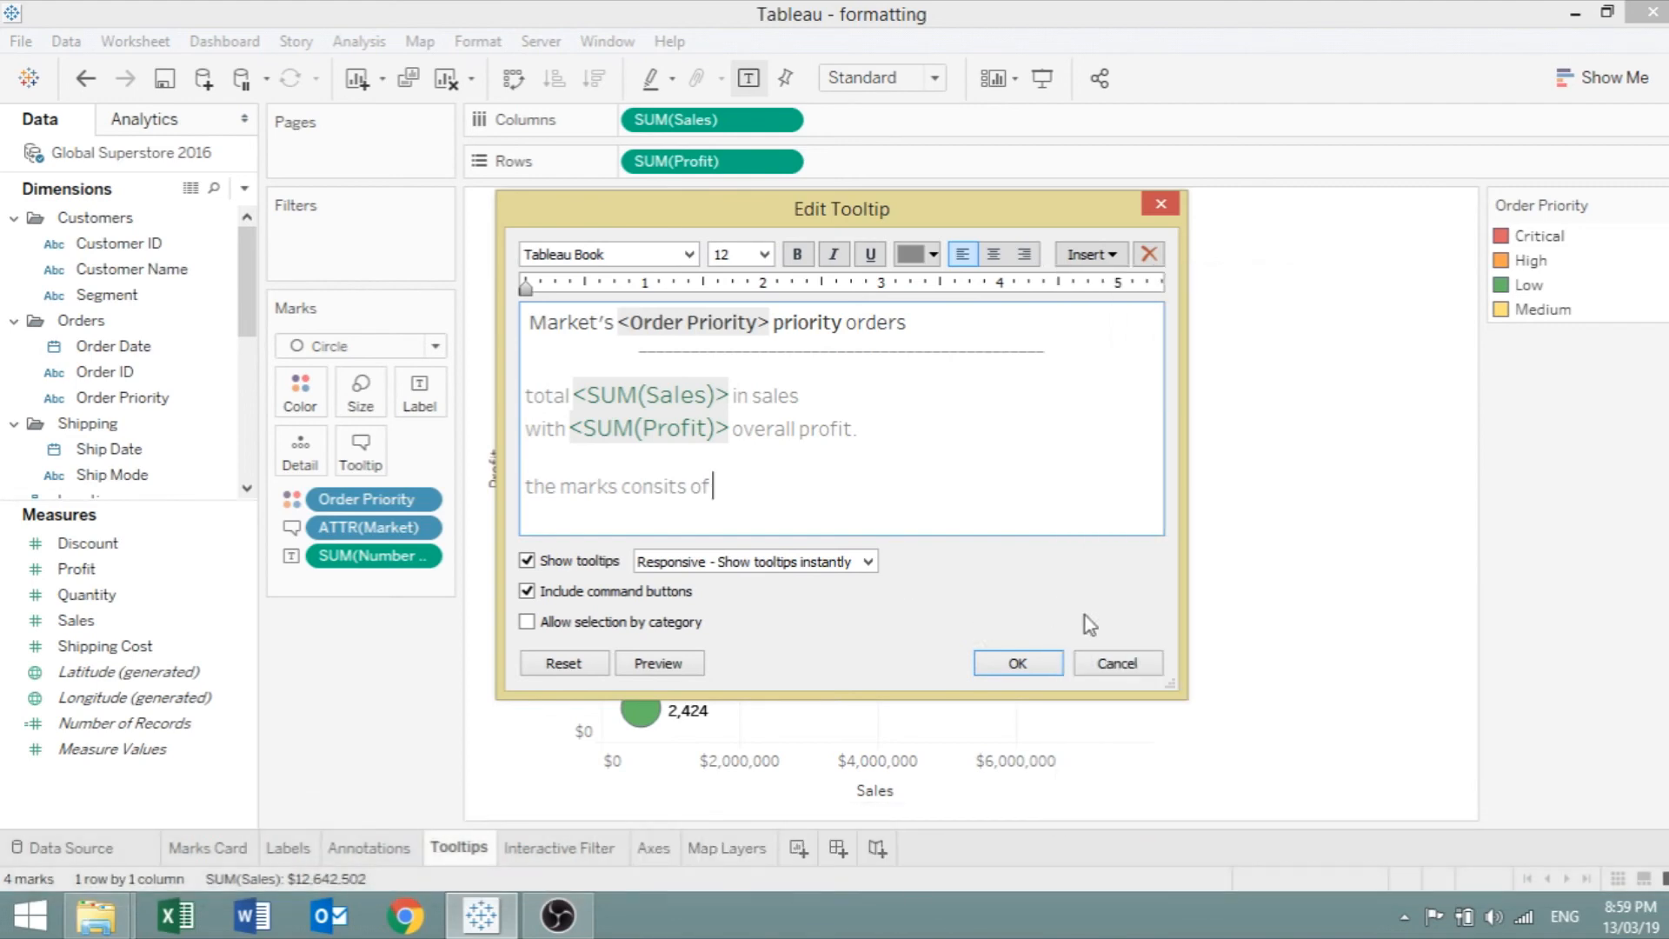
pyautogui.click(1132, 662)
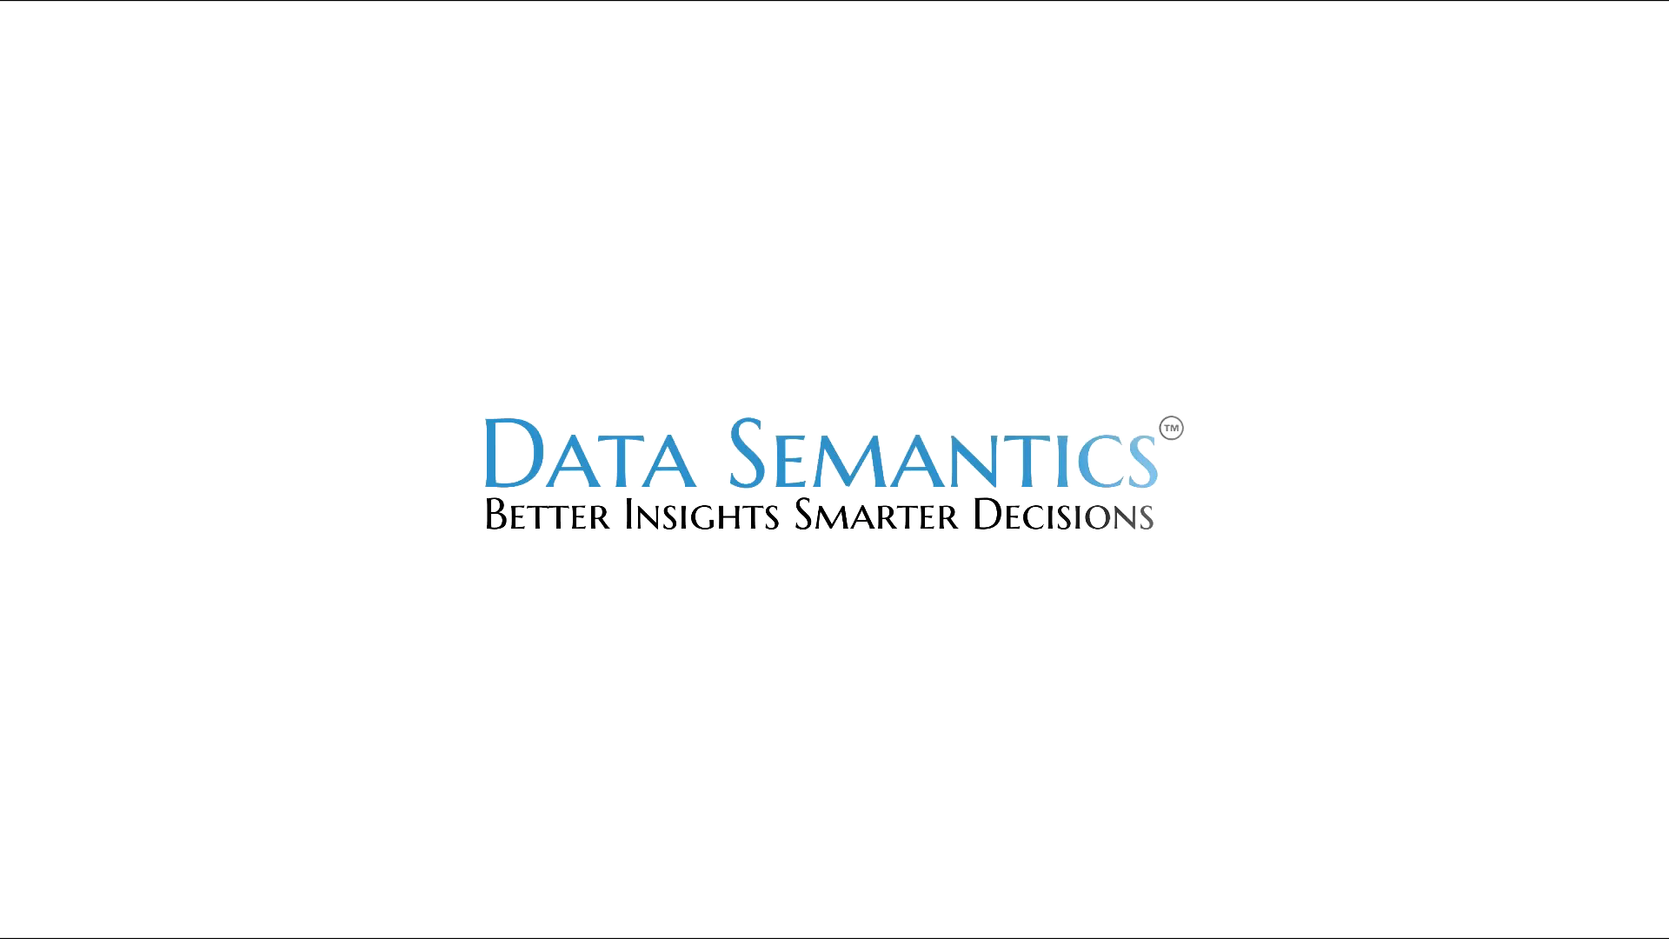